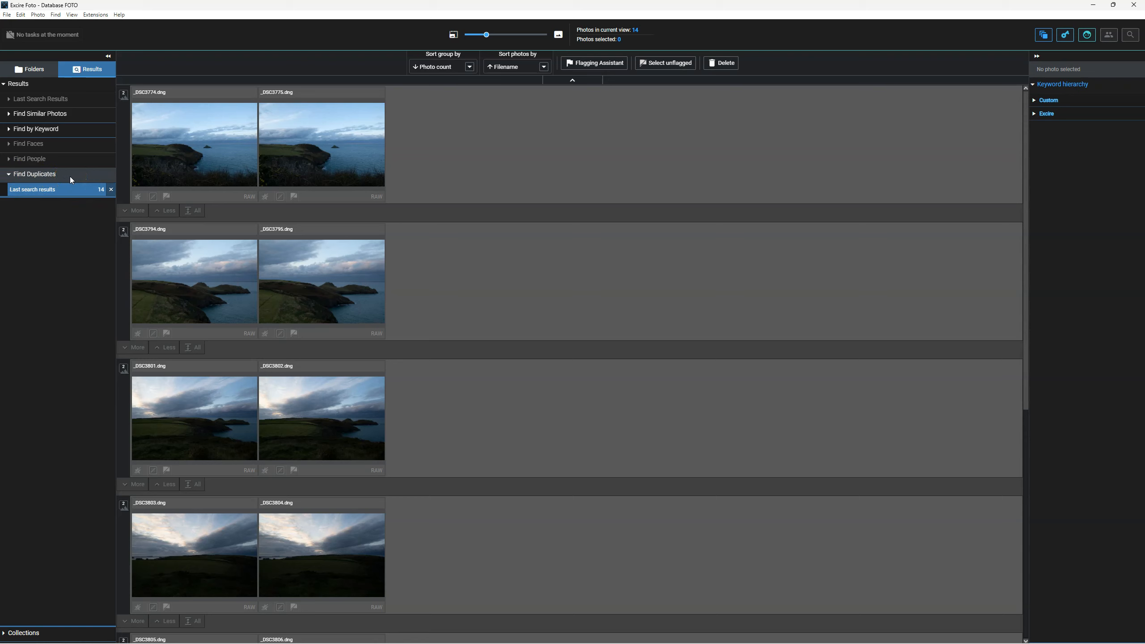
# - Search the whole database by the keyword High Contrast, browse the matching photos and select the first one
pyautogui.click(1068, 37)
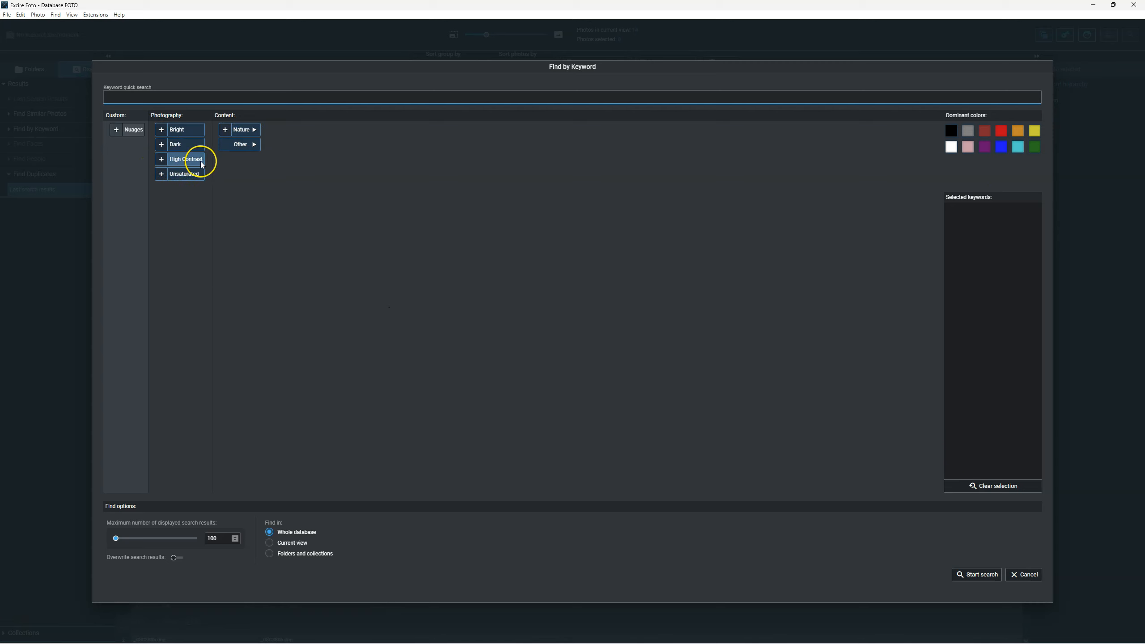
pyautogui.click(162, 162)
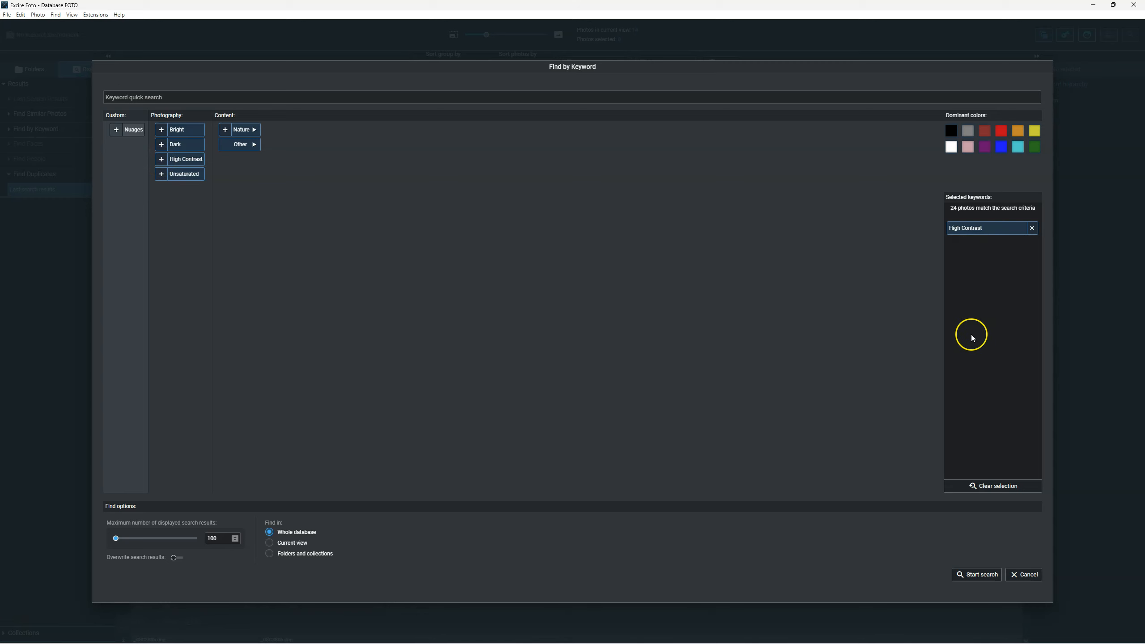
pyautogui.click(979, 575)
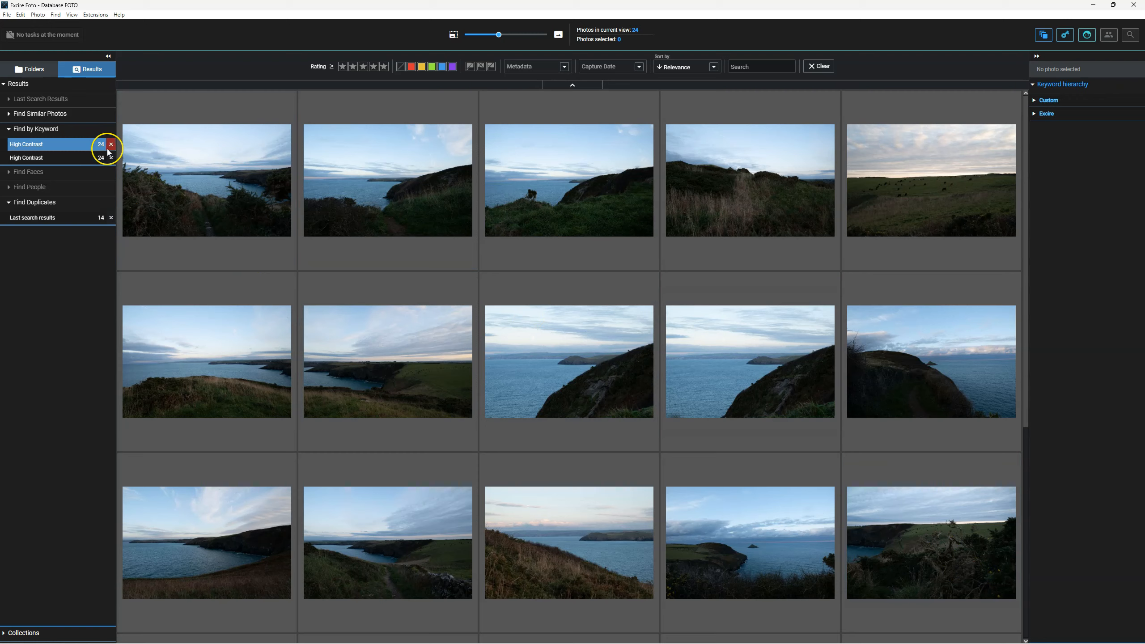
pyautogui.scroll(-5, 745, 288)
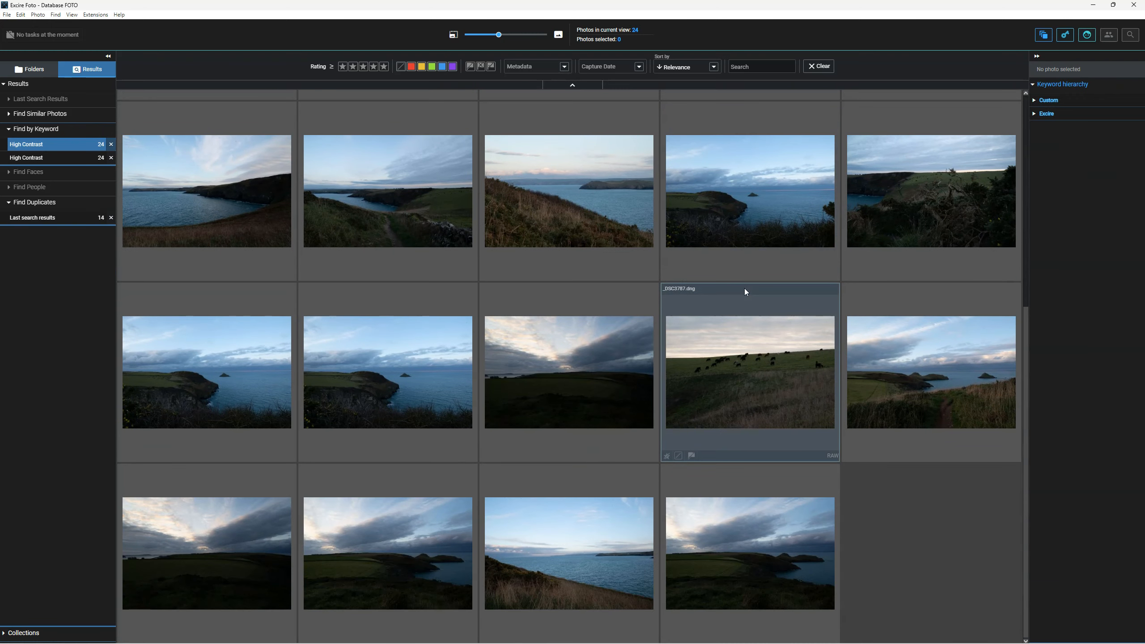
pyautogui.moveTo(745, 291)
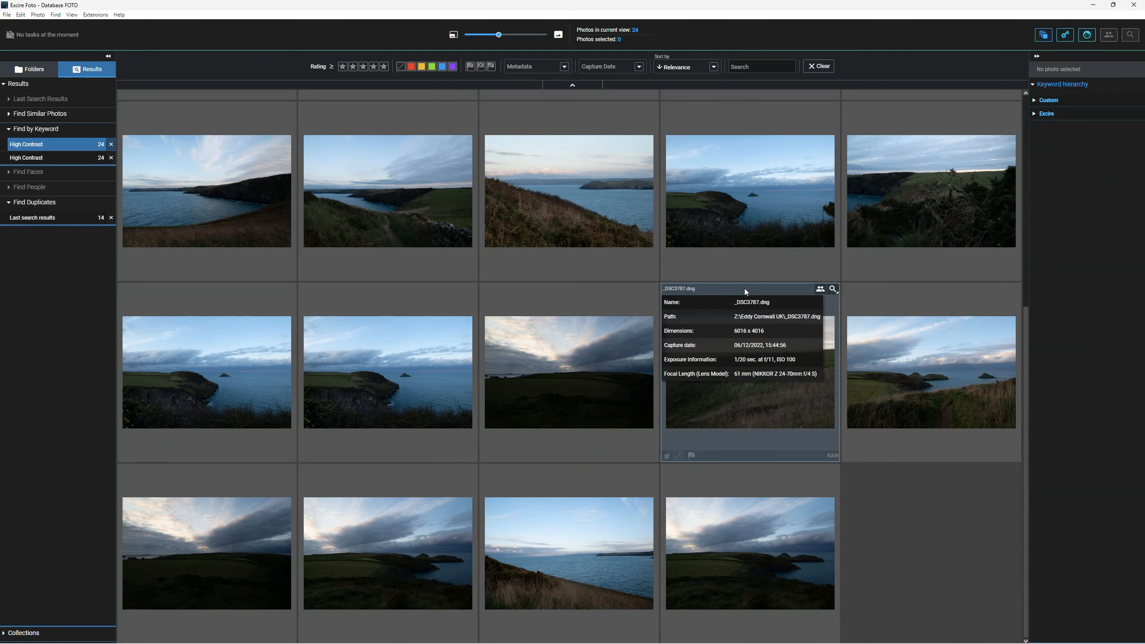
pyautogui.scroll(5, 745, 291)
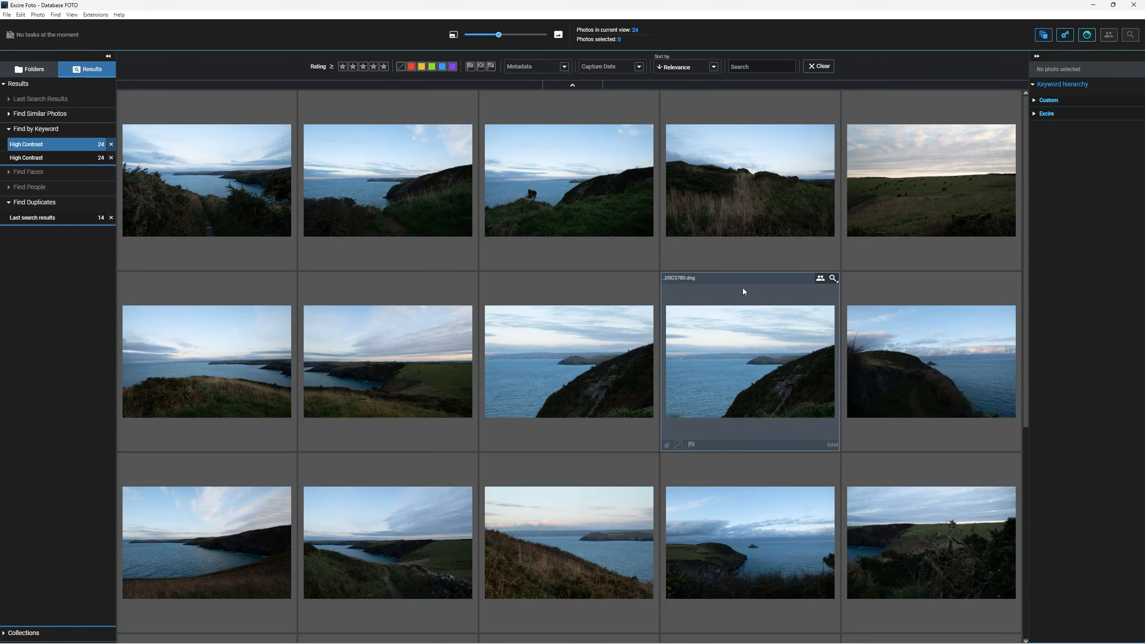
pyautogui.click(229, 177)
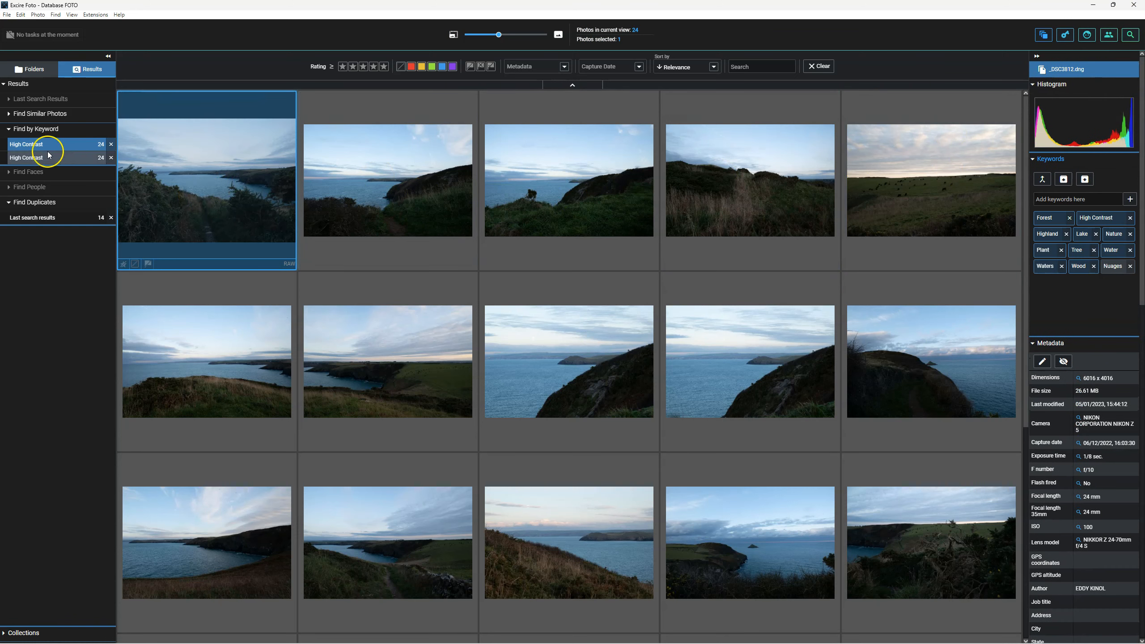
# - Find photos similar in content to the second coastal path photo from the Cornwall folder, searching the whole database
pyautogui.click(45, 70)
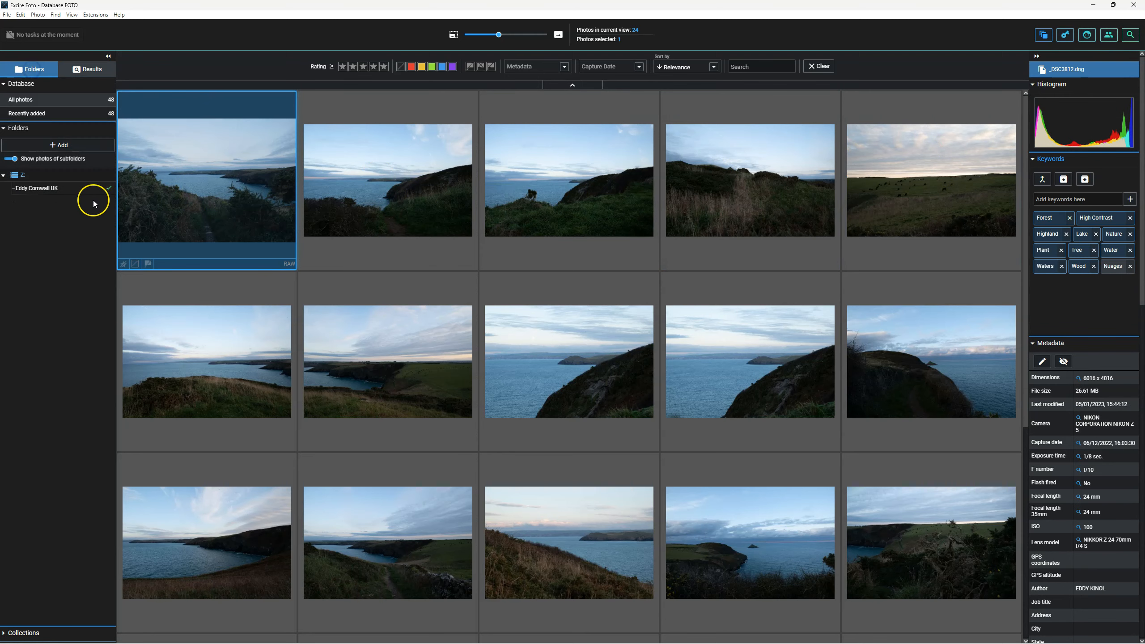
pyautogui.click(30, 189)
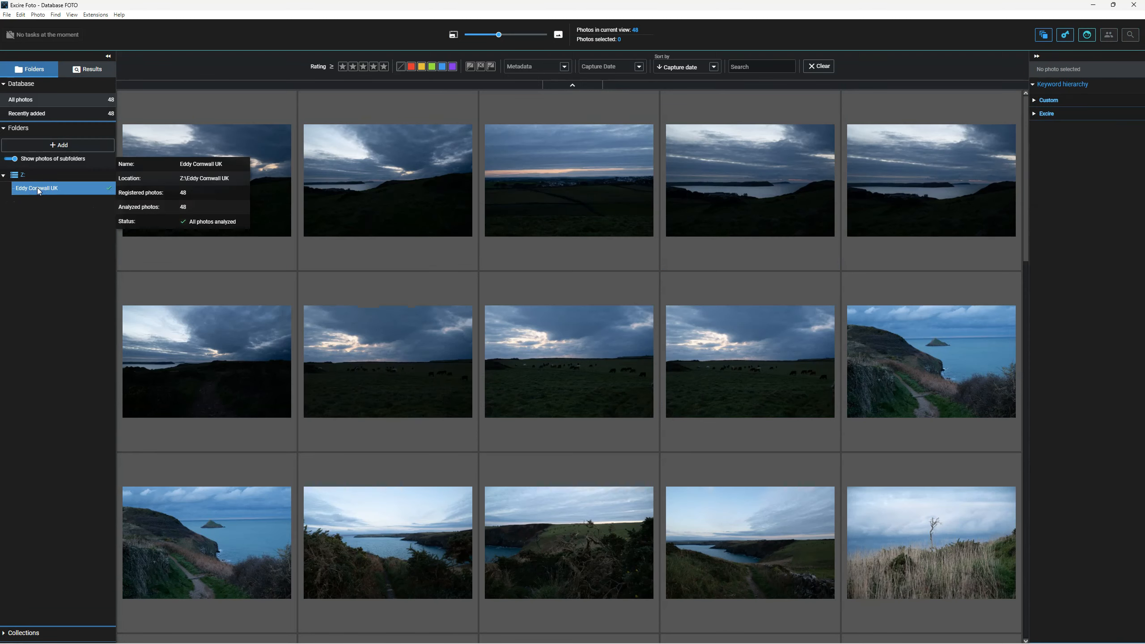
pyautogui.scroll(-2, 653, 495)
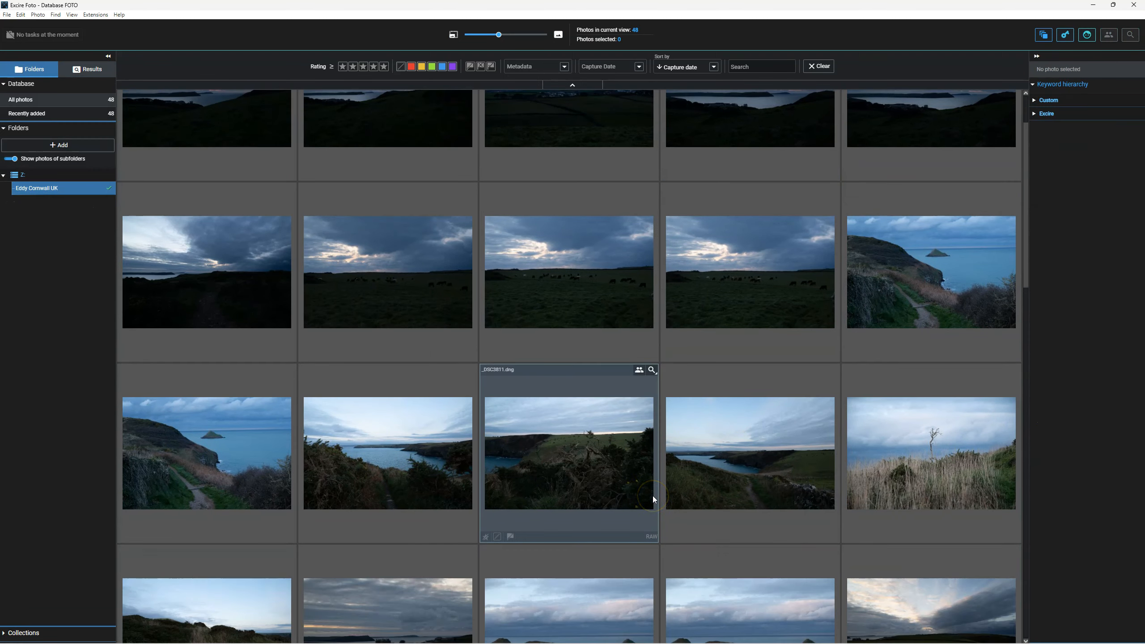
pyautogui.click(207, 454)
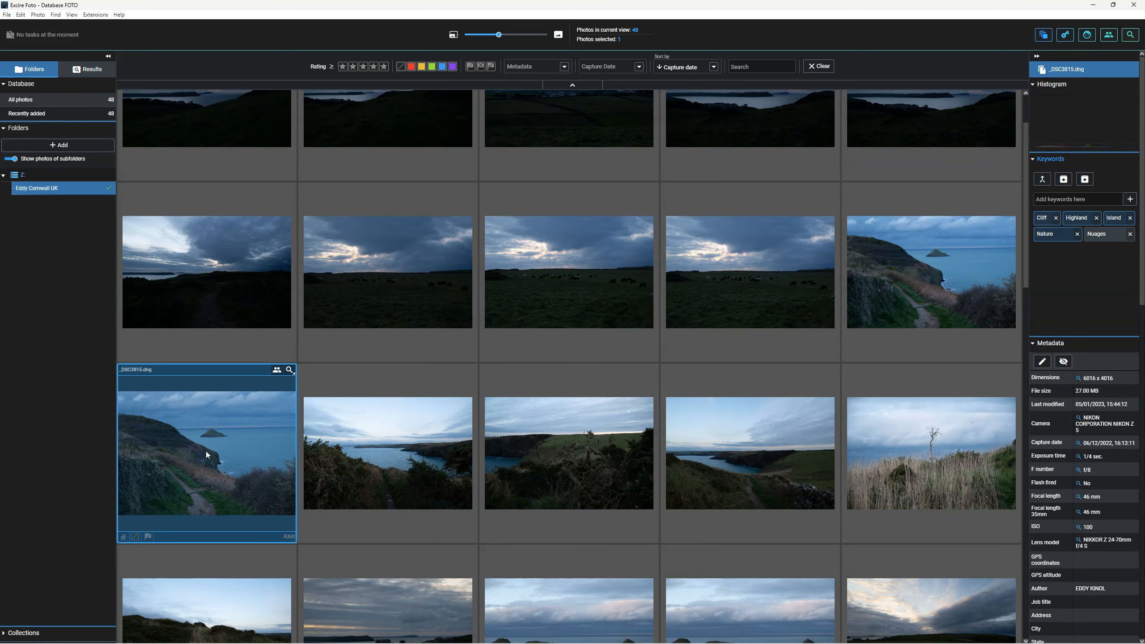
pyautogui.click(1132, 37)
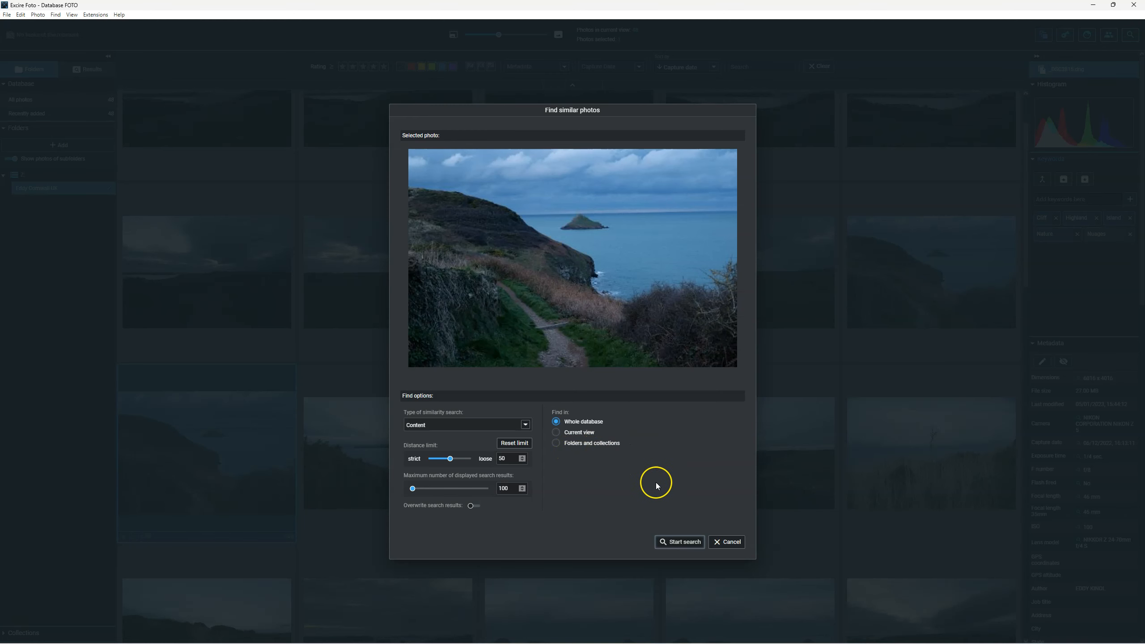
pyautogui.click(686, 542)
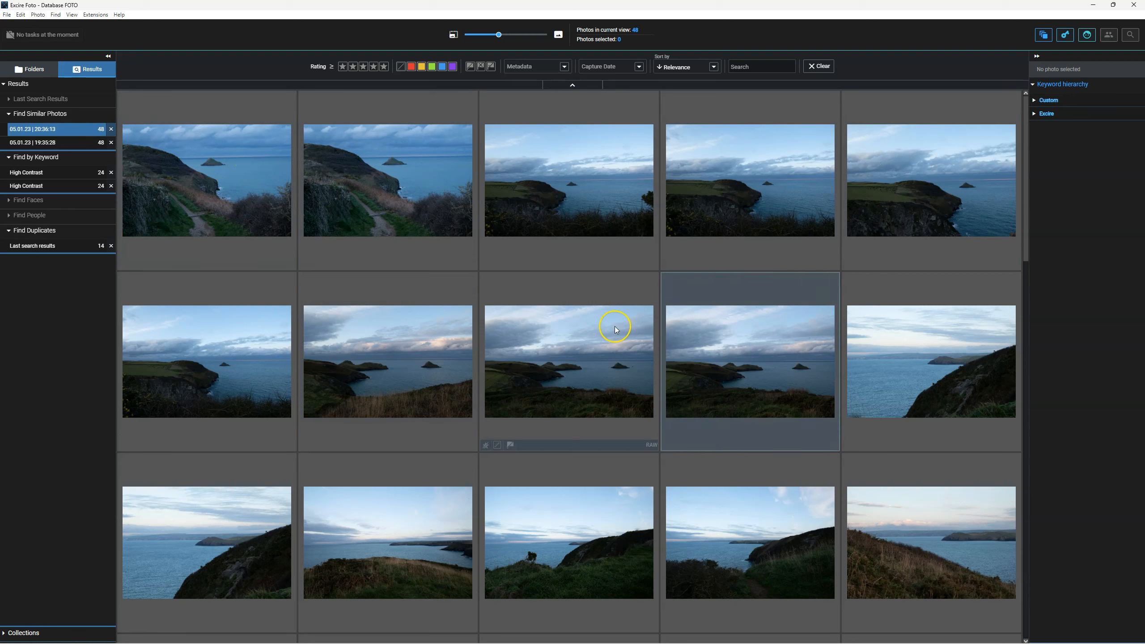
# - Examine the similar-photo results from the closest matches to the end of the list, and return to the start
pyautogui.scroll(-1, 513, 342)
pyautogui.scroll(-2, 513, 343)
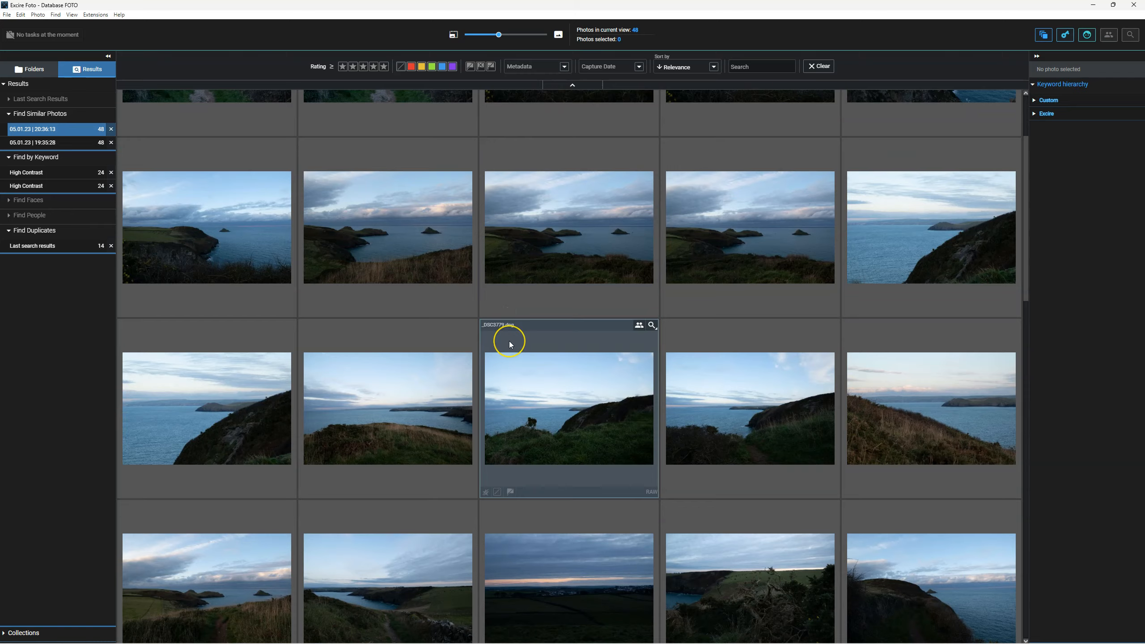
pyautogui.scroll(3, 329, 291)
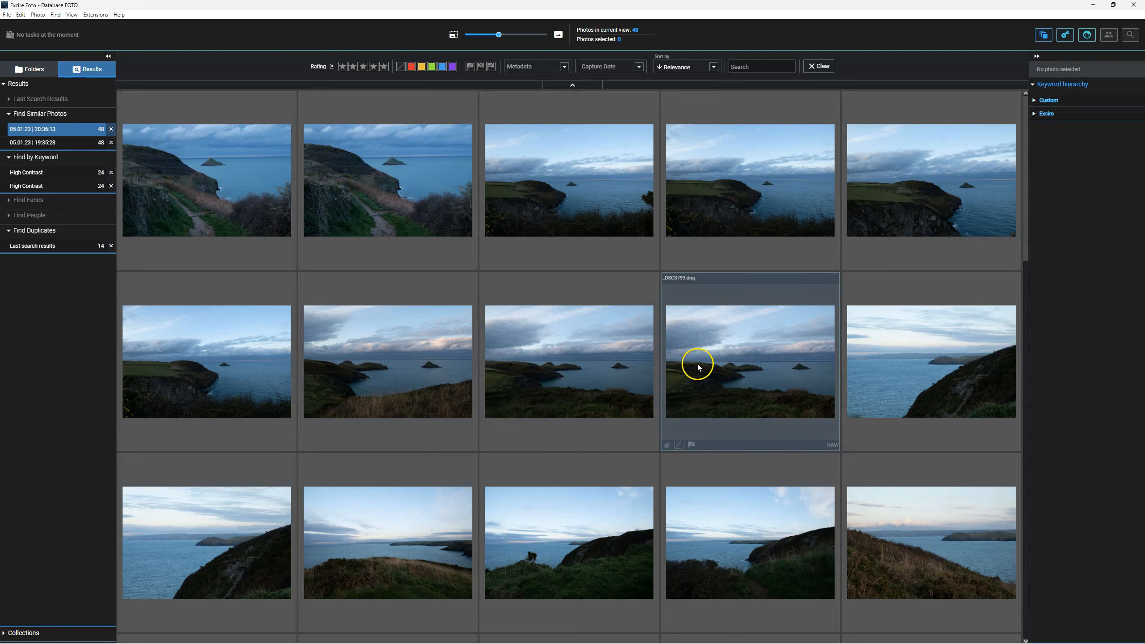
pyautogui.scroll(-2, 924, 368)
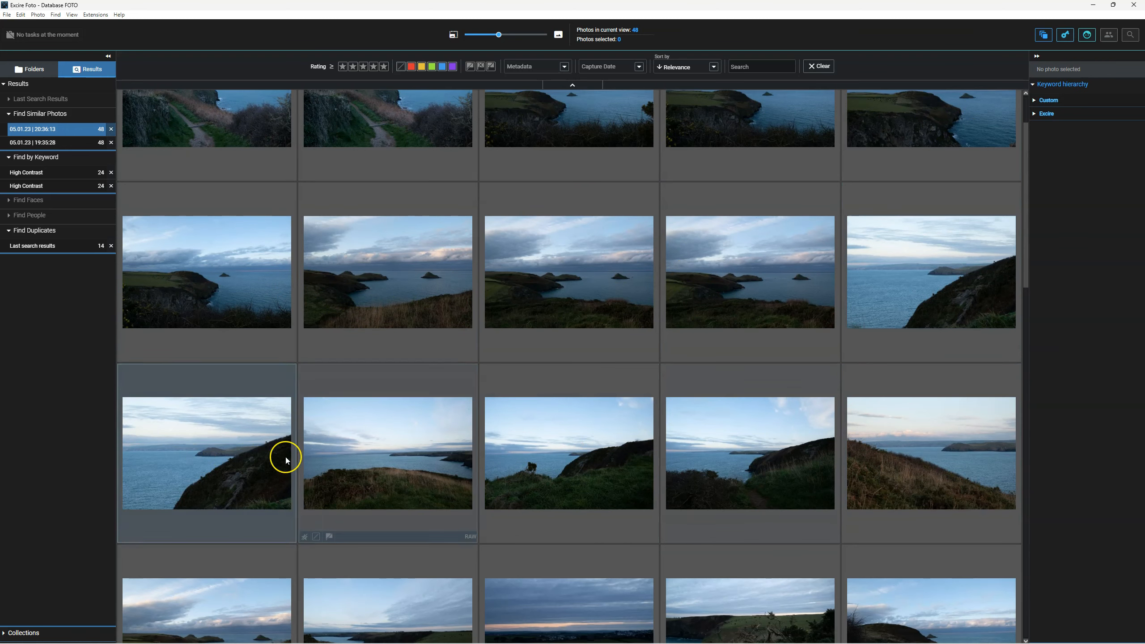
pyautogui.scroll(-3, 626, 457)
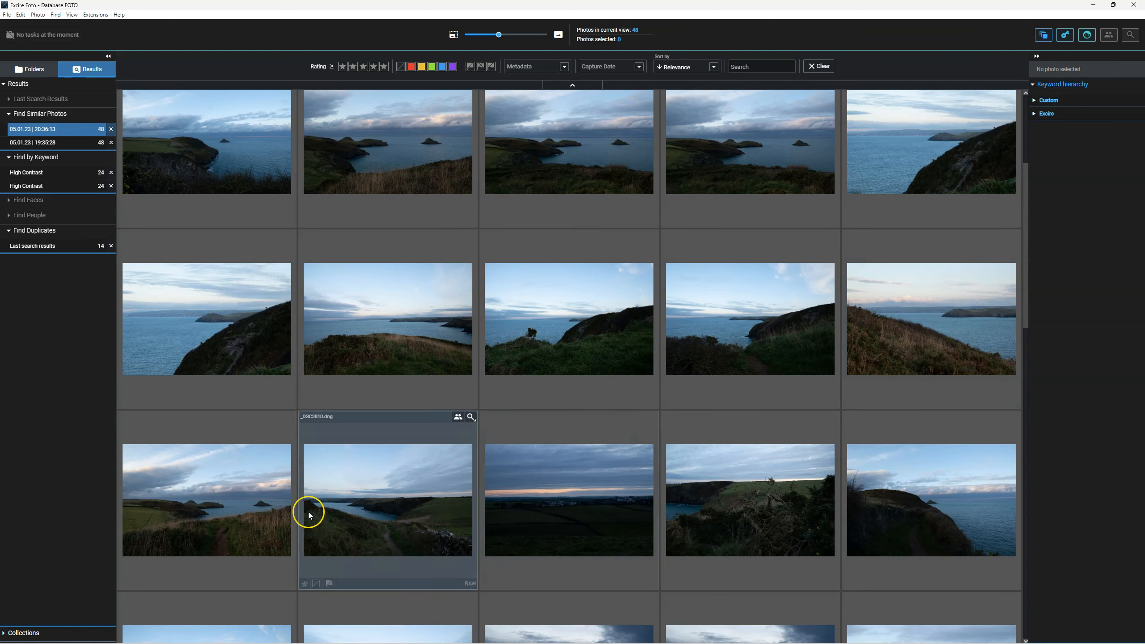
pyautogui.scroll(-6, 308, 512)
pyautogui.scroll(-8, 308, 512)
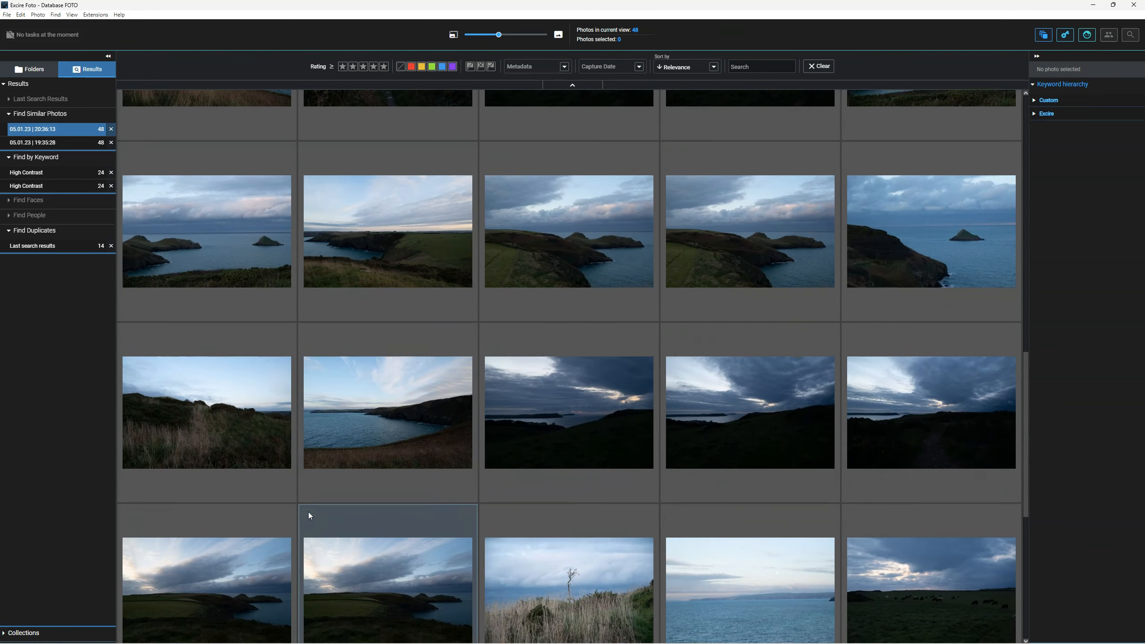
pyautogui.scroll(-3, 308, 515)
pyautogui.scroll(-6, 307, 515)
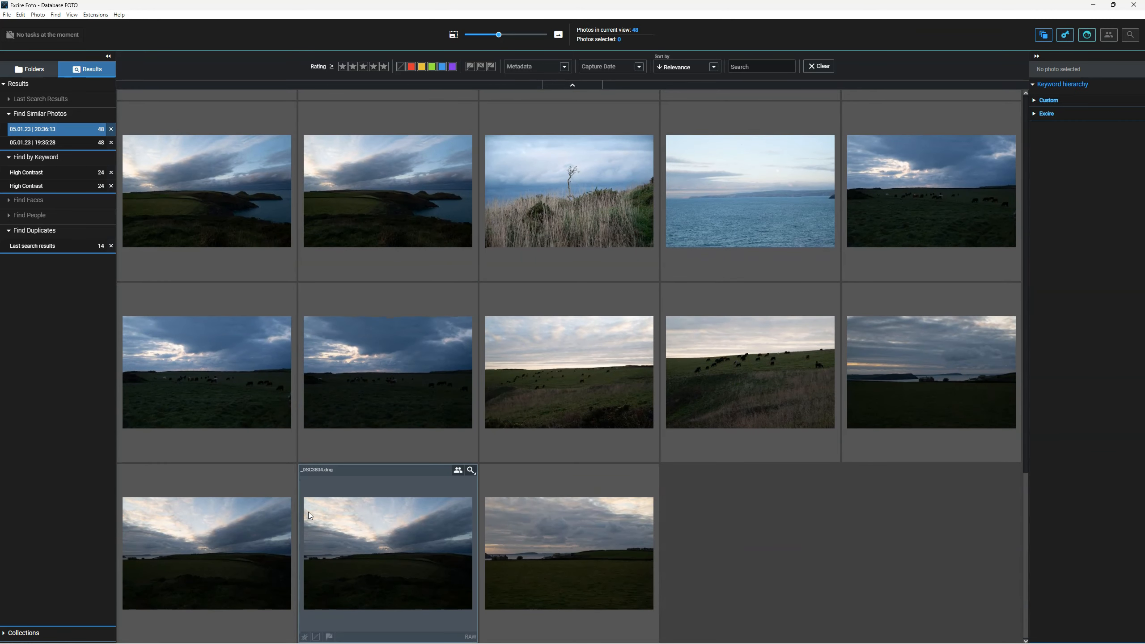
pyautogui.scroll(20, 308, 512)
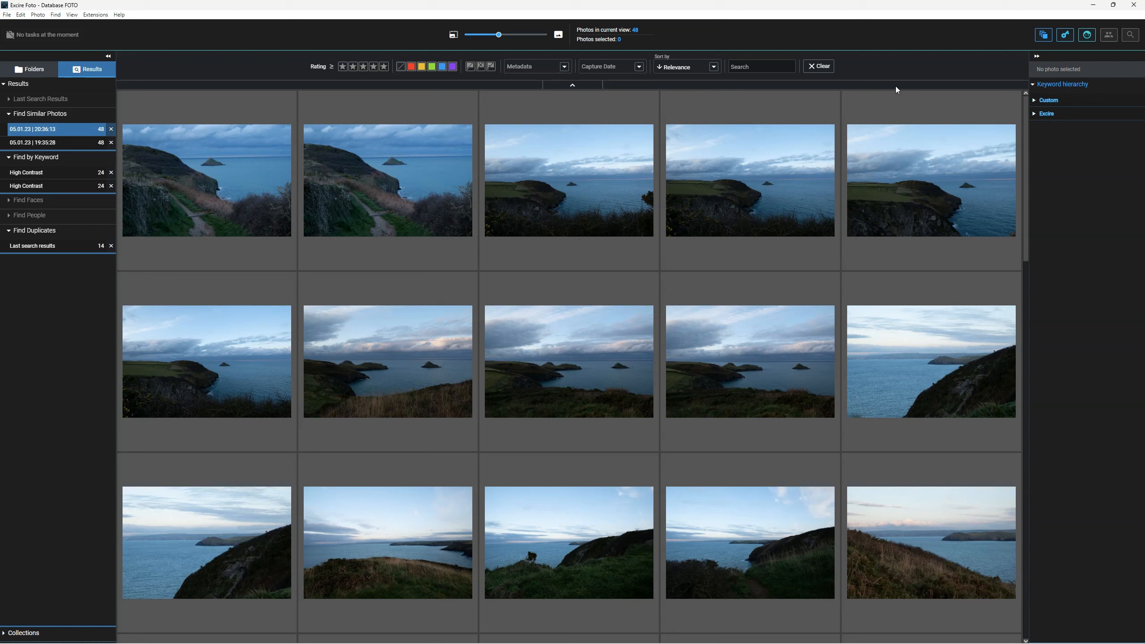
pyautogui.click(883, 95)
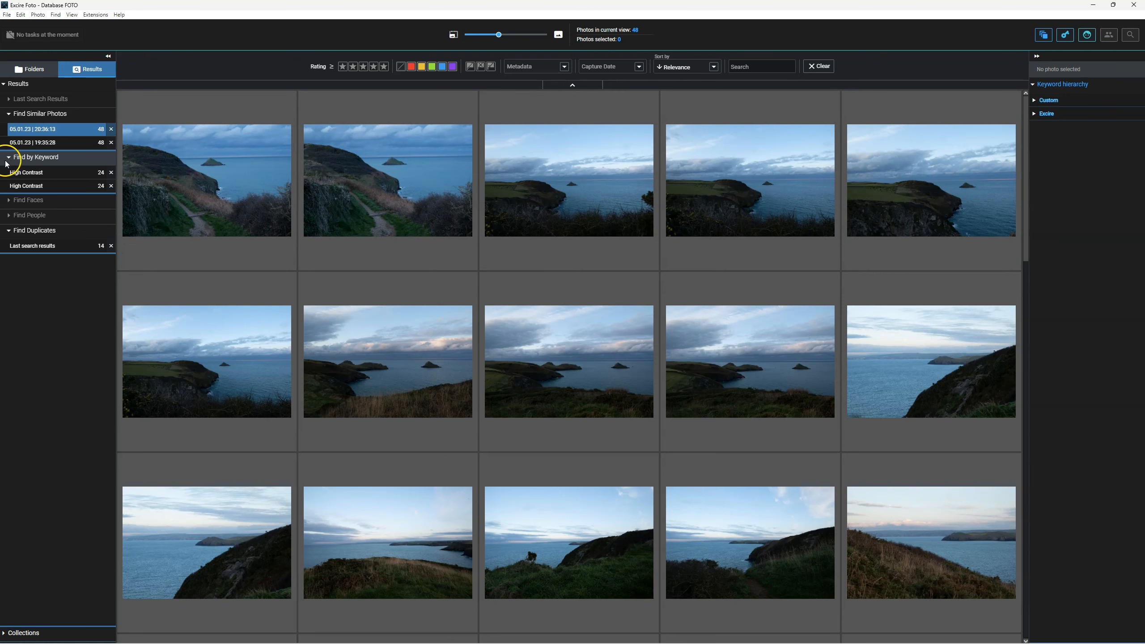
# - Collapse the folder list in the folders view and check the options for creating collections and groups
pyautogui.click(30, 69)
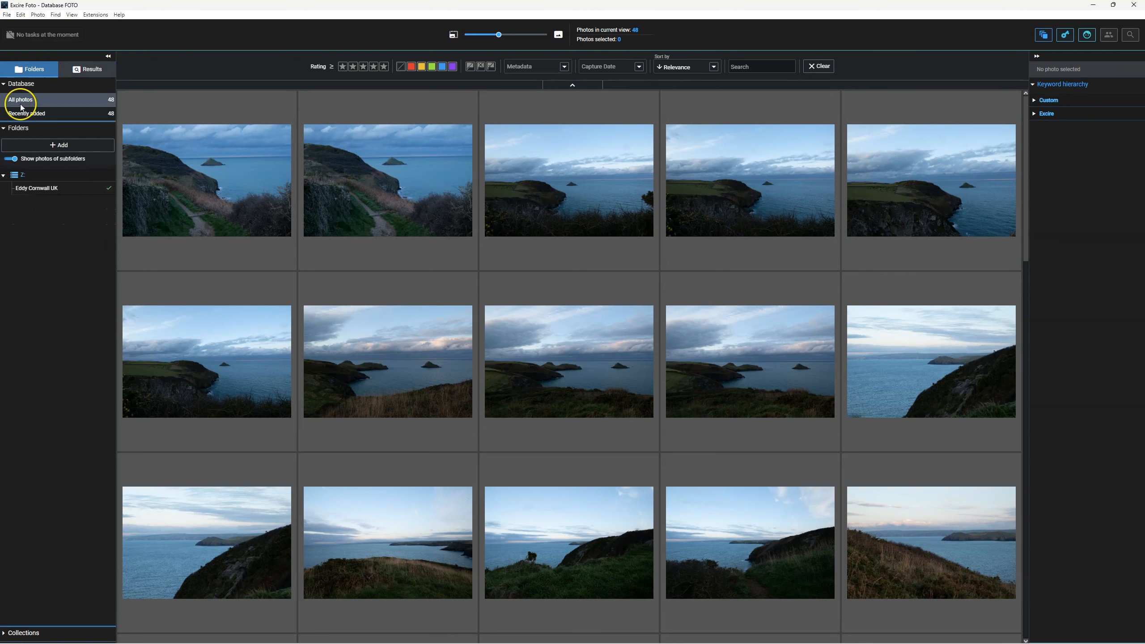
pyautogui.click(5, 128)
pyautogui.click(6, 144)
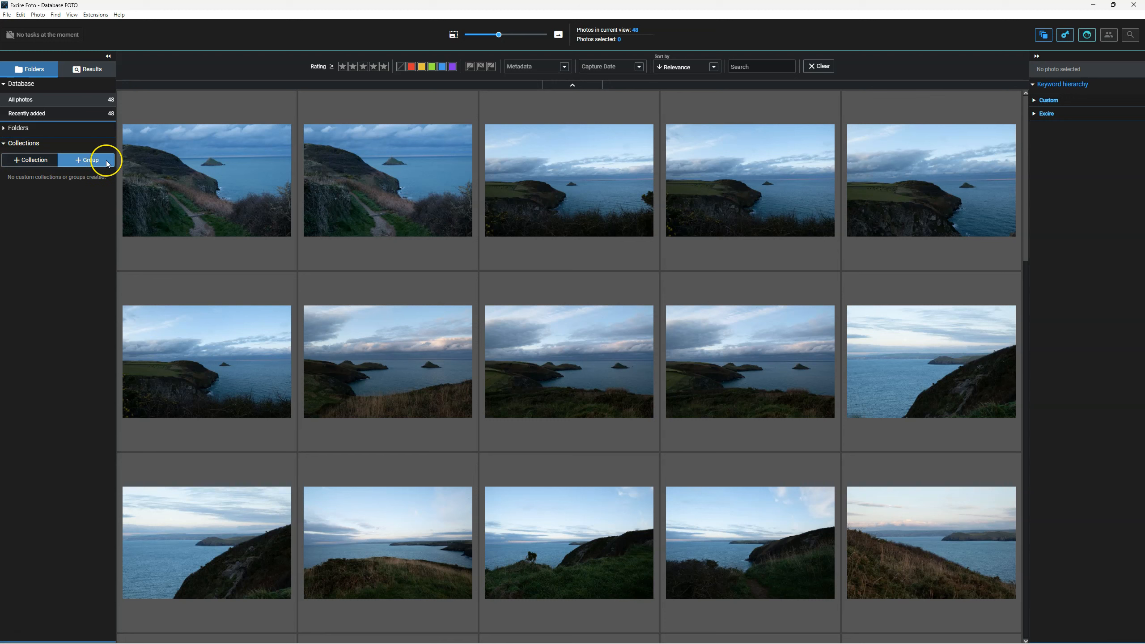
pyautogui.click(7, 148)
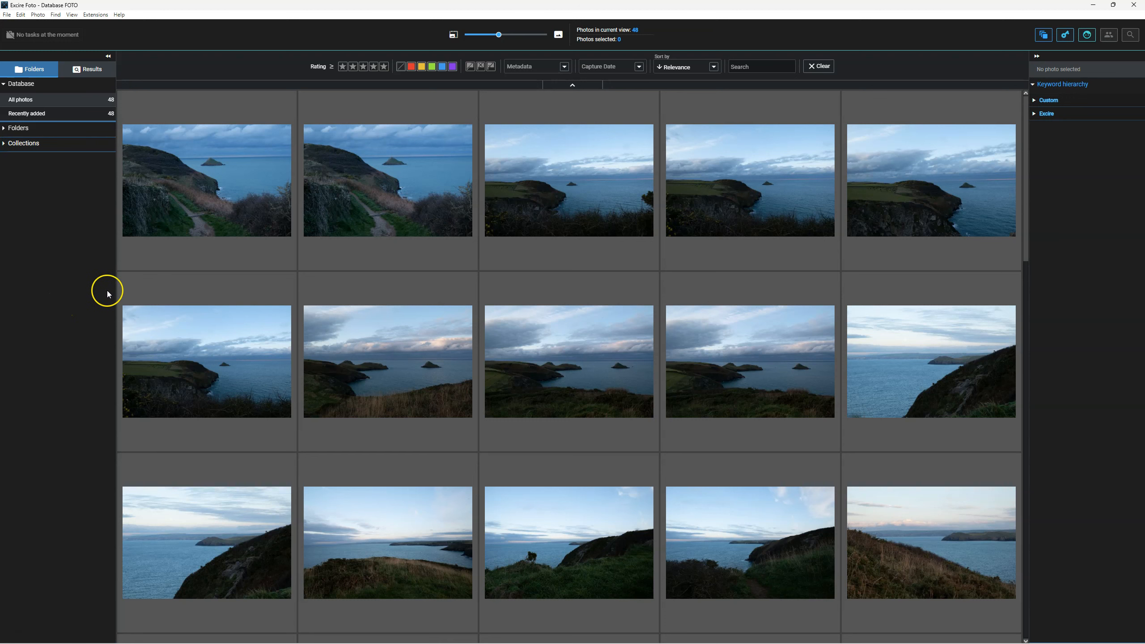
# - Reopen the older similar-photo results and the latest High Contrast results, and inspect the keywords and metadata of several photos
pyautogui.click(81, 70)
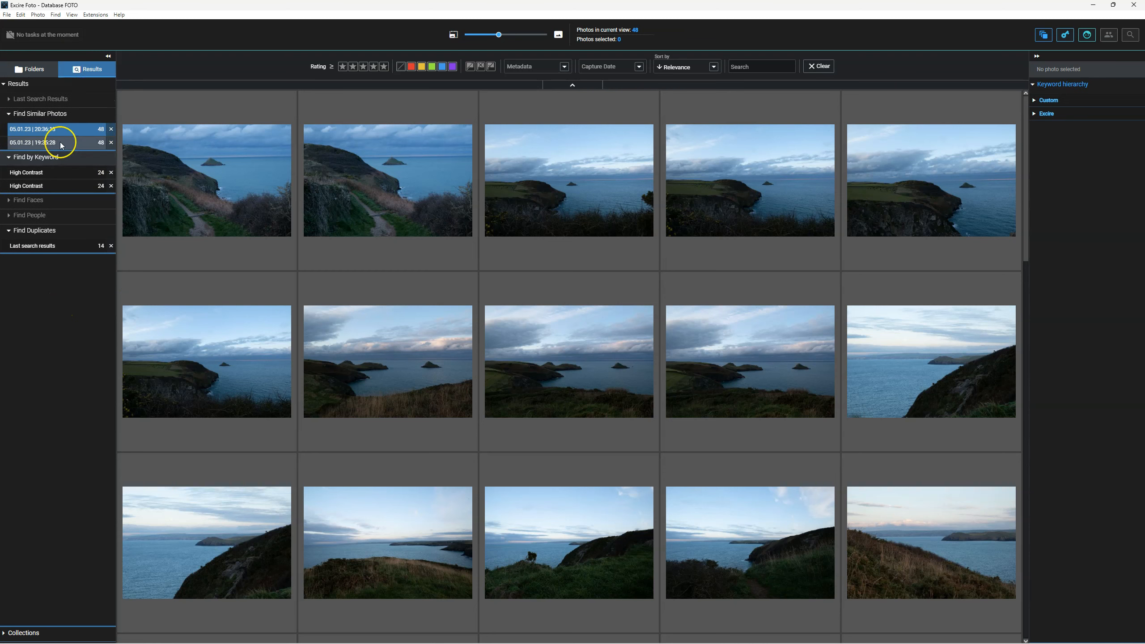
pyautogui.click(59, 144)
pyautogui.click(63, 172)
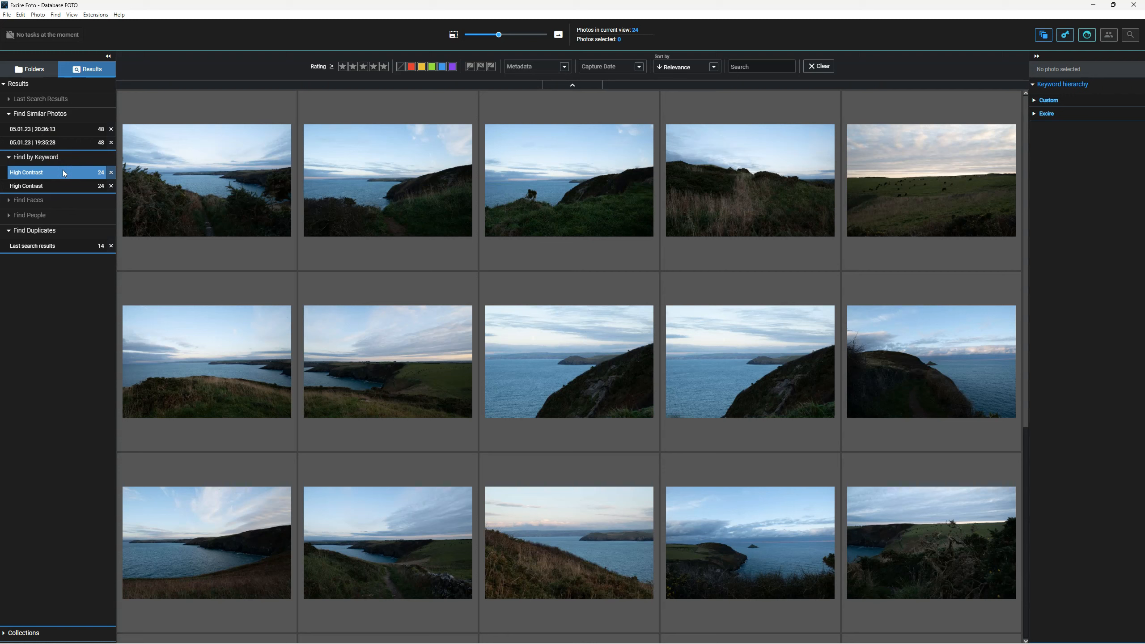
pyautogui.click(960, 169)
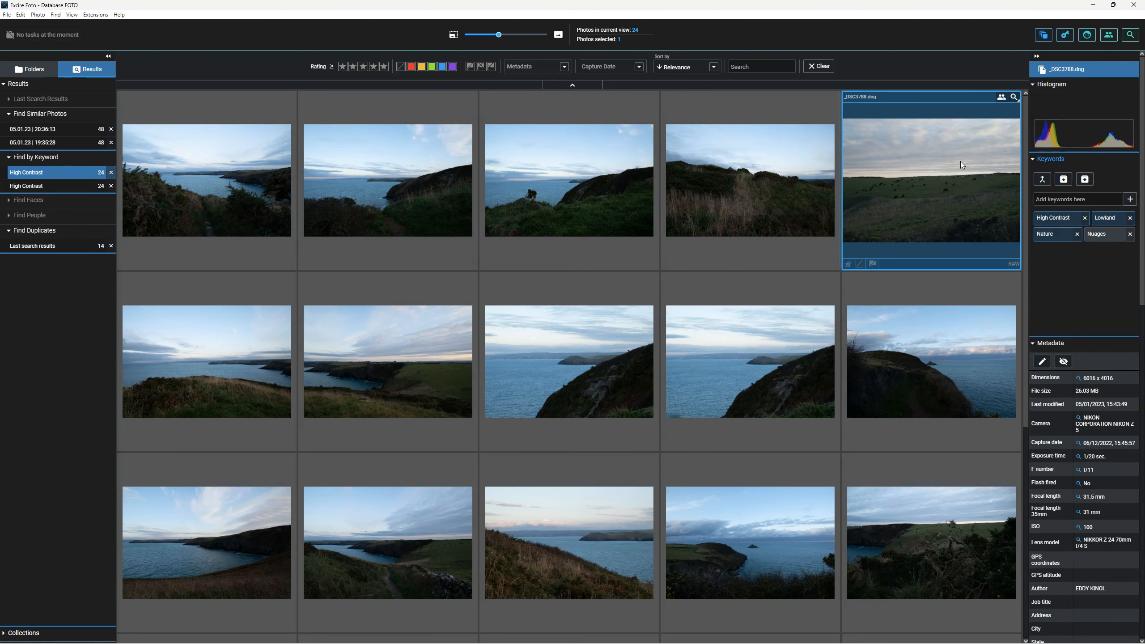
pyautogui.click(193, 375)
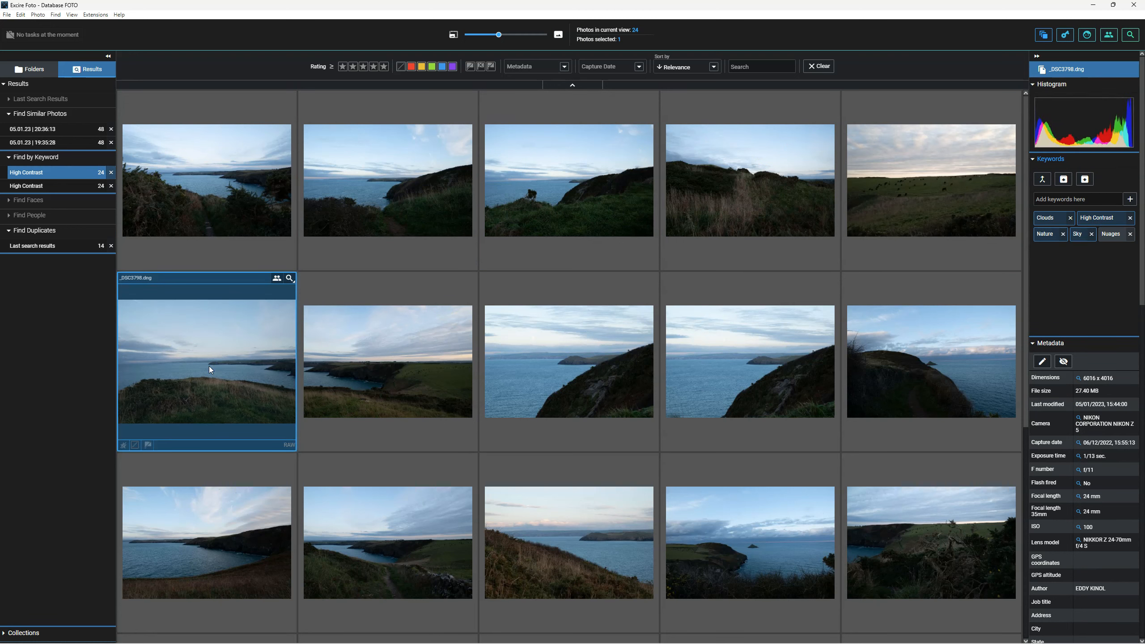
pyautogui.click(325, 368)
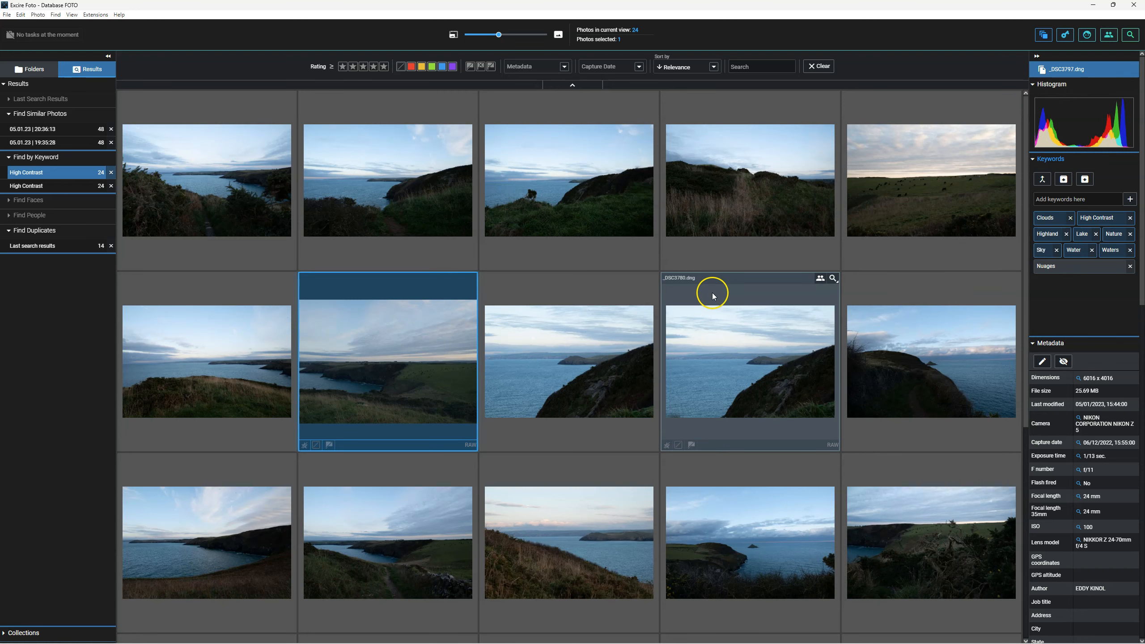
# - Inspect the keywords of the photos in the last row of the High Contrast results, and reopen the latest similar-photo results
pyautogui.scroll(-3, 713, 293)
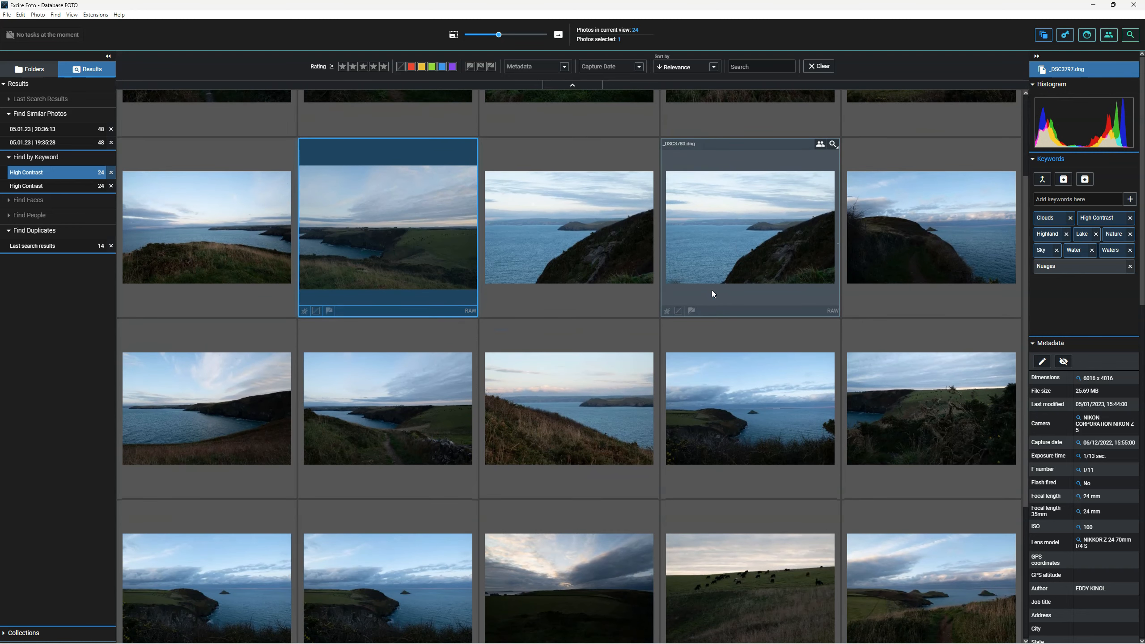
pyautogui.scroll(-2, 713, 293)
pyautogui.scroll(-2, 713, 293)
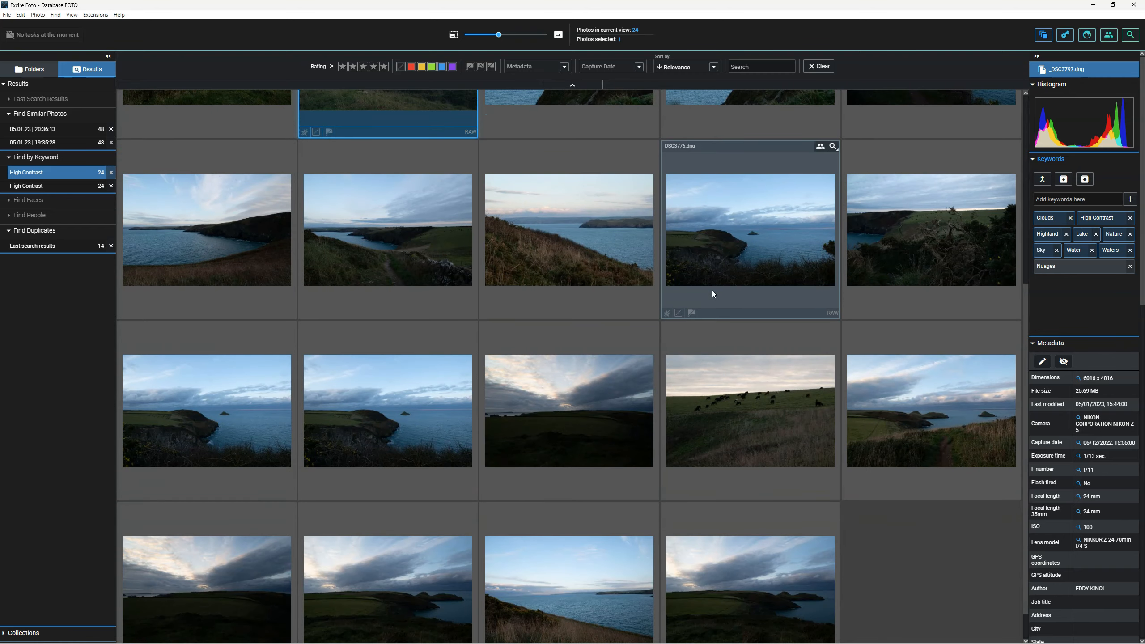
pyautogui.scroll(-1, 712, 293)
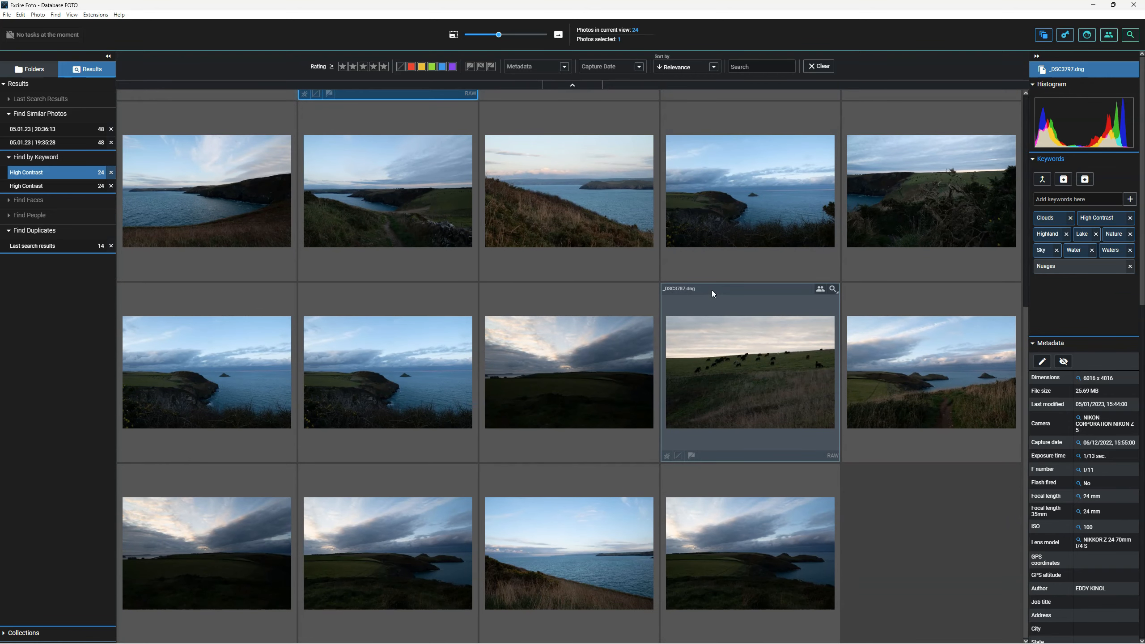
pyautogui.click(351, 557)
pyautogui.click(276, 556)
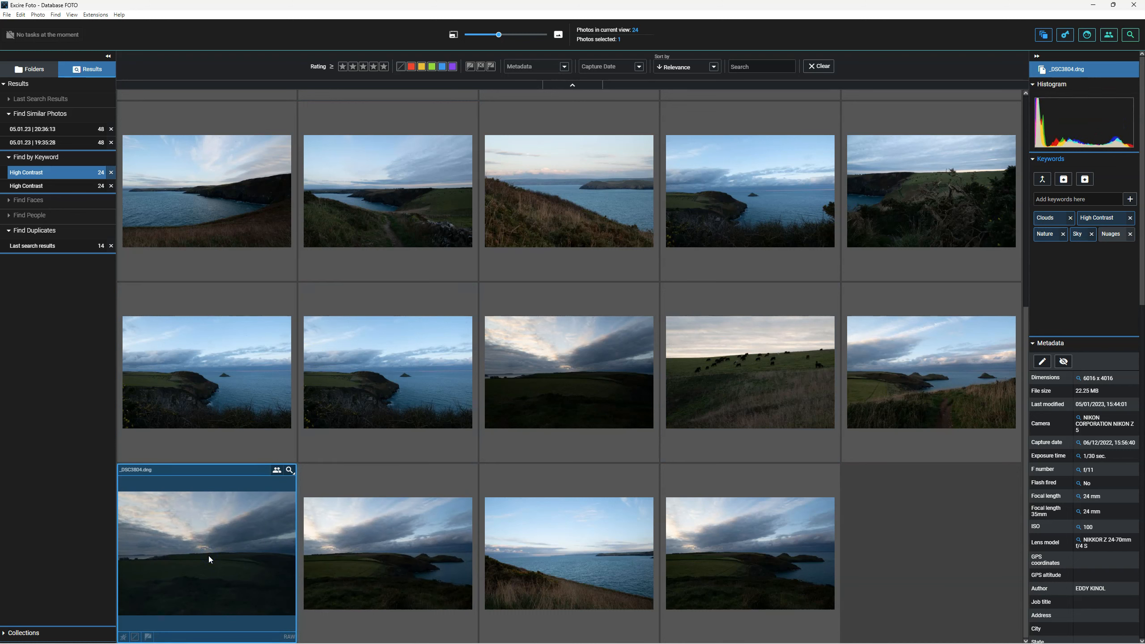
pyautogui.click(718, 550)
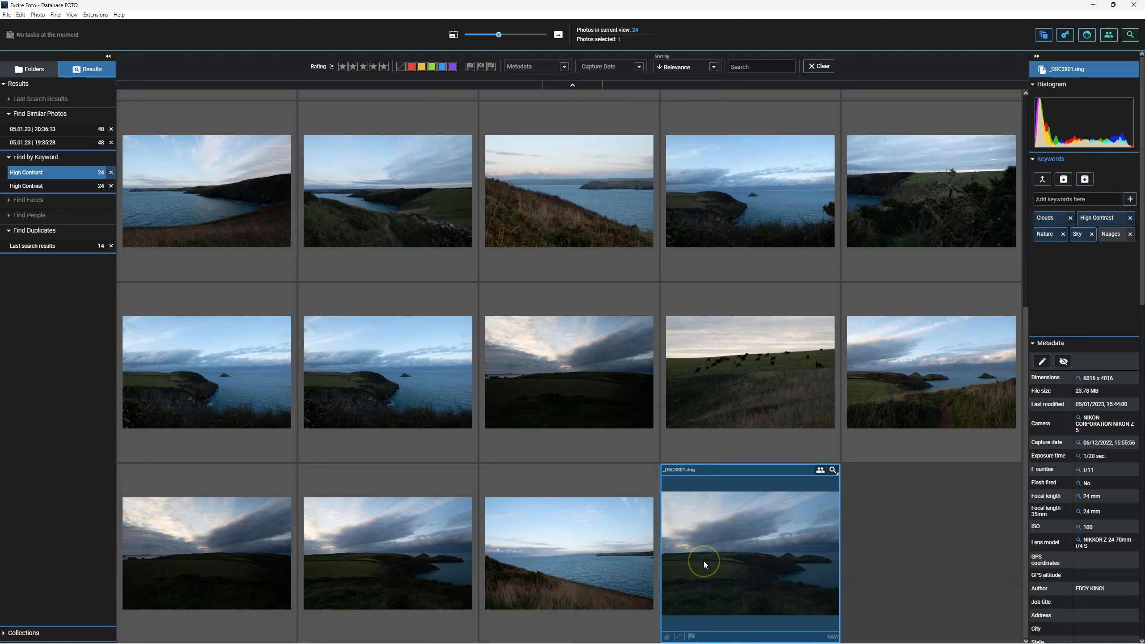
pyautogui.click(72, 131)
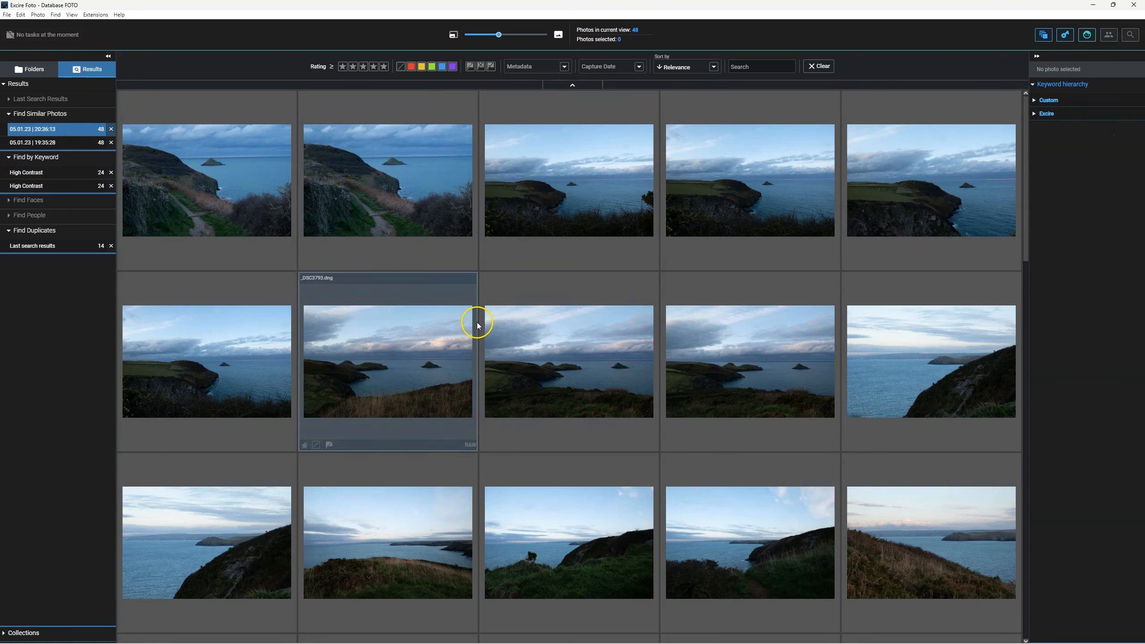
# - Select the coastal photo _DSC3784.dng further down in the latest similar-photo results
pyautogui.scroll(-5, 475, 326)
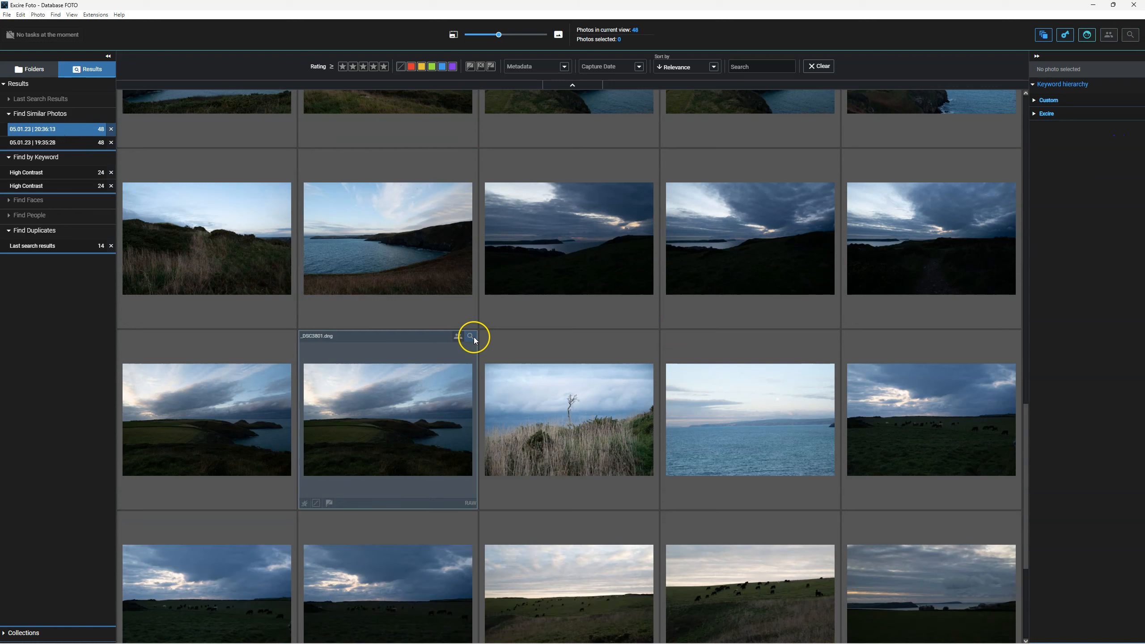
pyautogui.click(407, 266)
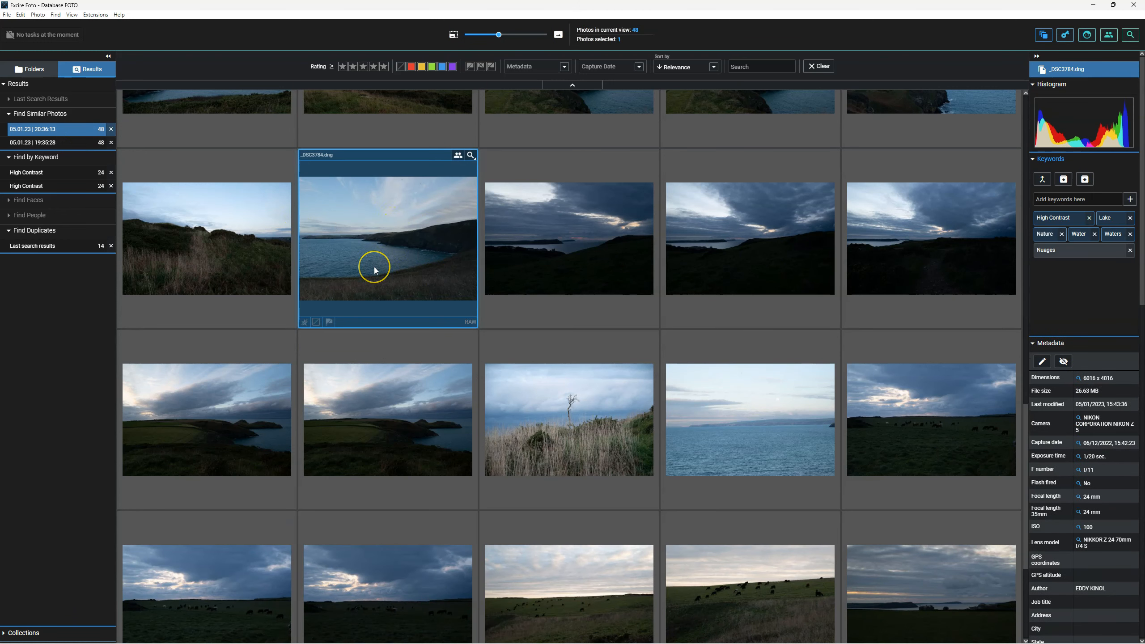
pyautogui.click(576, 263)
pyautogui.click(415, 256)
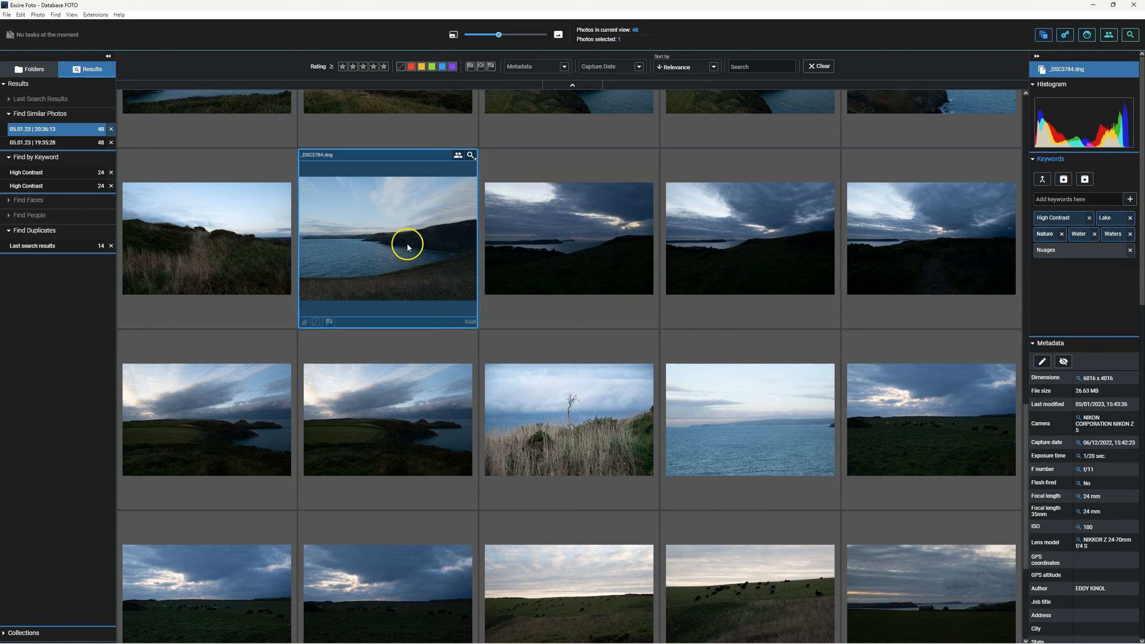
# - Browse for another application to open the photo with, go to C:\Program Files\Skylum\Luminar Neo, and cancel the choice
pyautogui.rightClick(376, 249)
pyautogui.moveTo(398, 255)
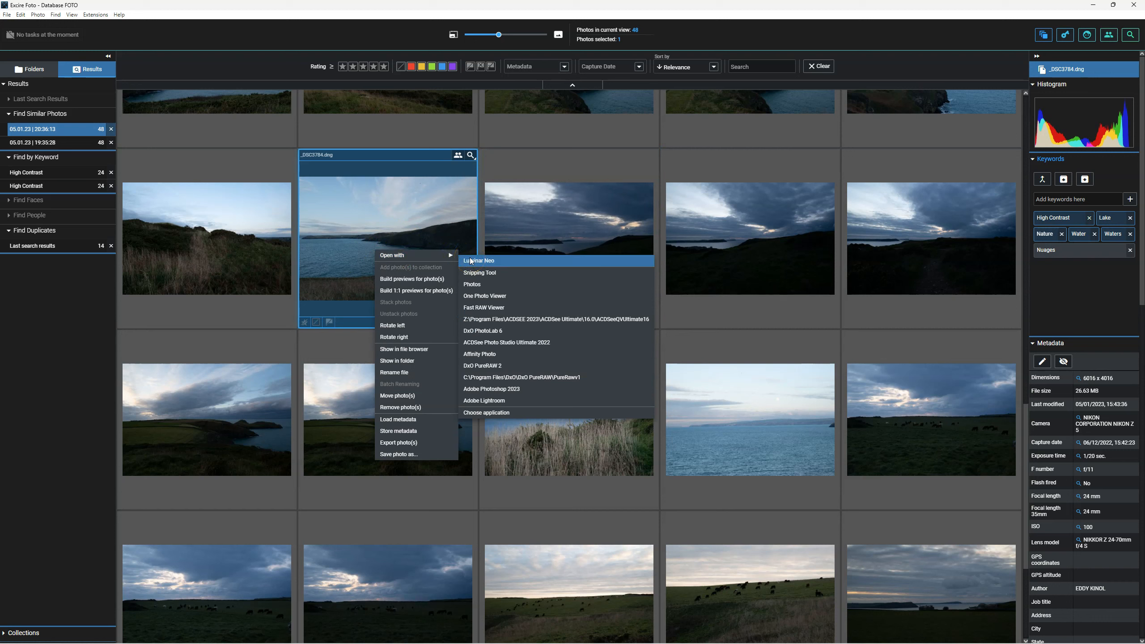
pyautogui.click(485, 412)
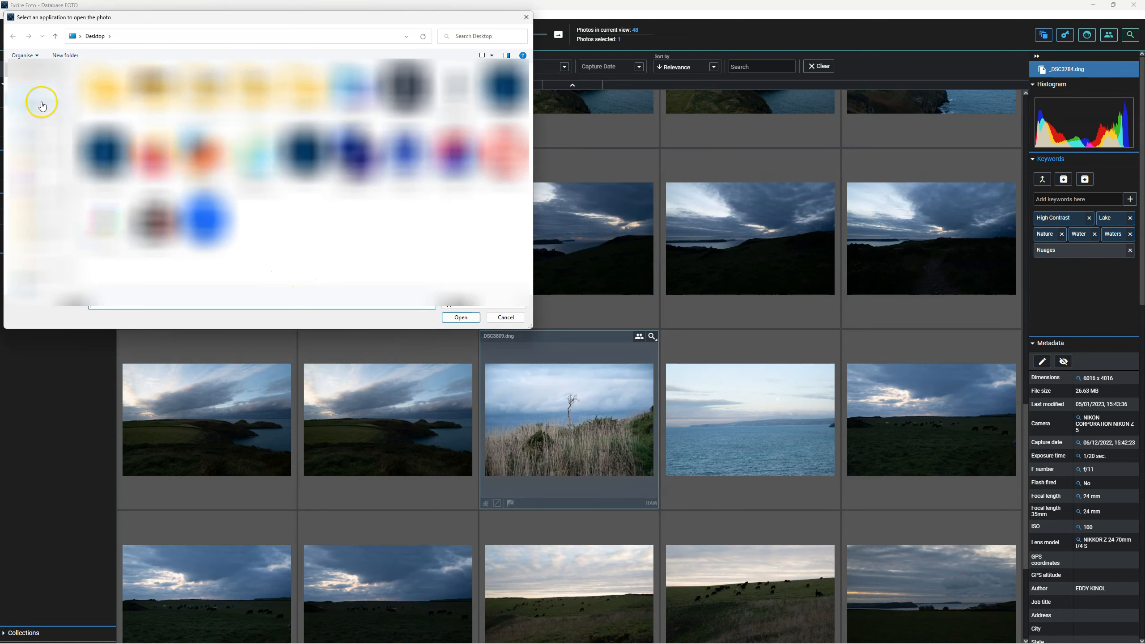
pyautogui.click(42, 287)
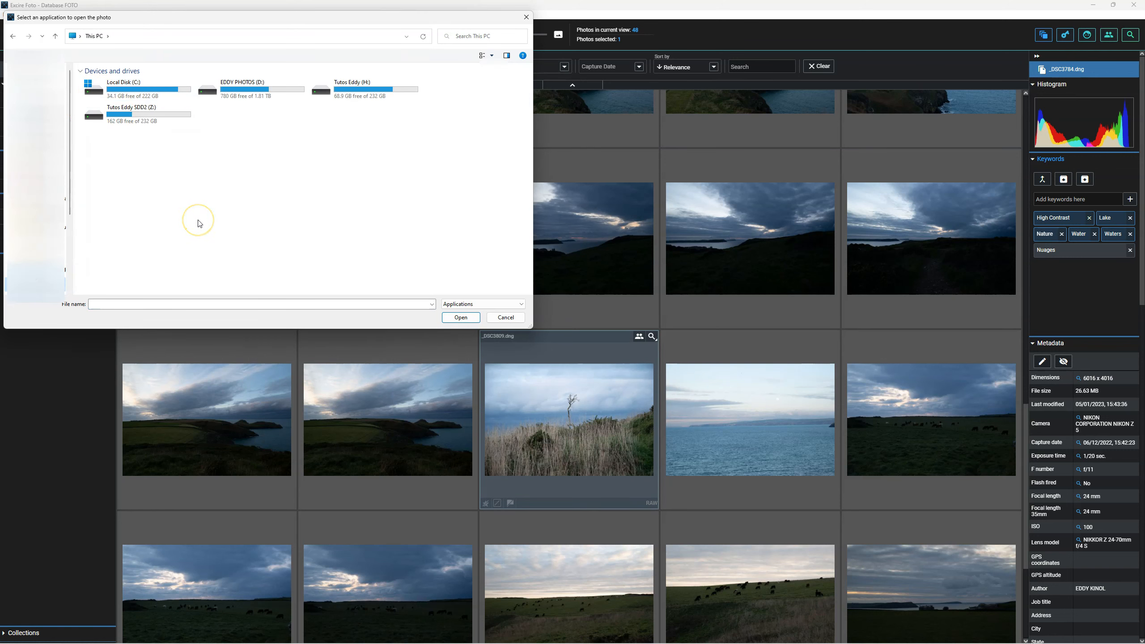
pyautogui.doubleClick(128, 88)
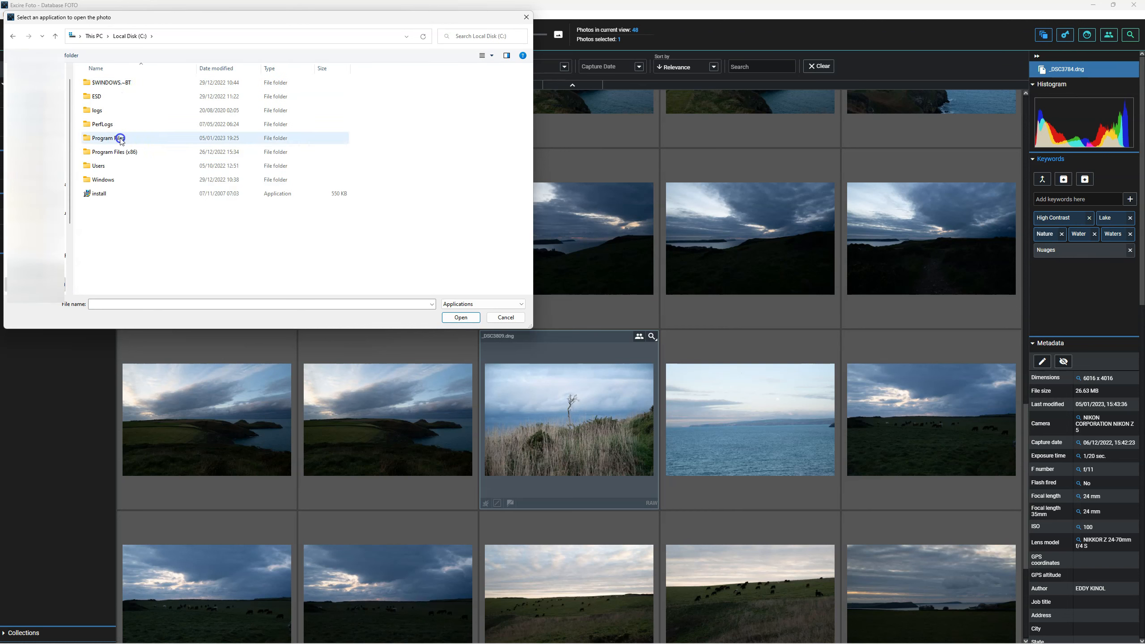
pyautogui.doubleClick(119, 138)
pyautogui.scroll(-5, 160, 187)
pyautogui.scroll(1, 161, 194)
pyautogui.doubleClick(103, 179)
pyautogui.doubleClick(121, 90)
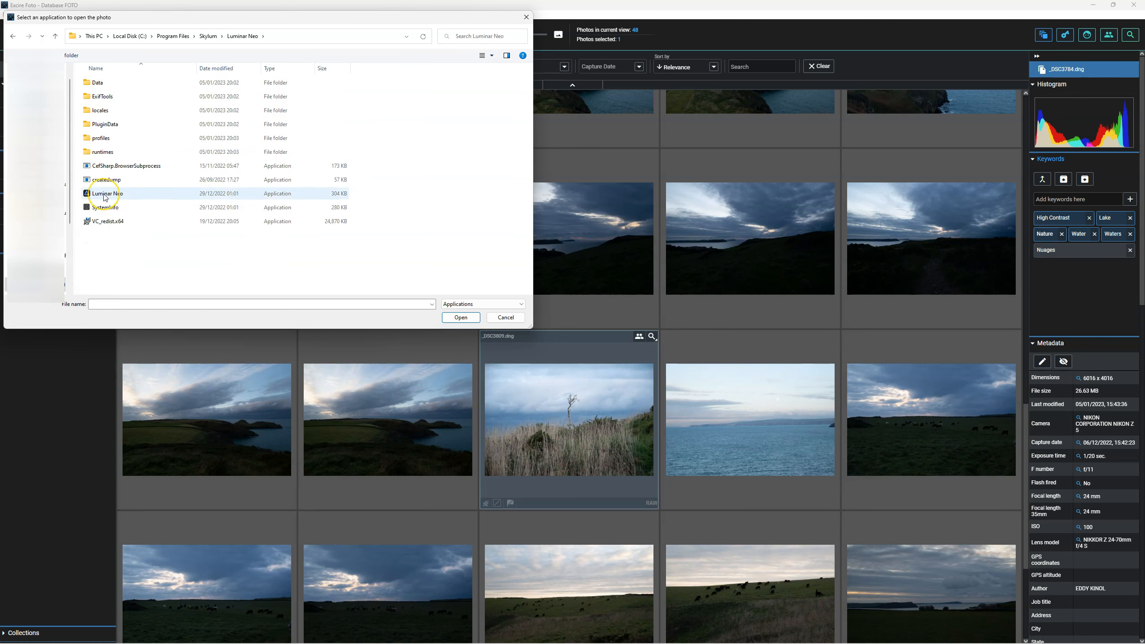
pyautogui.click(507, 318)
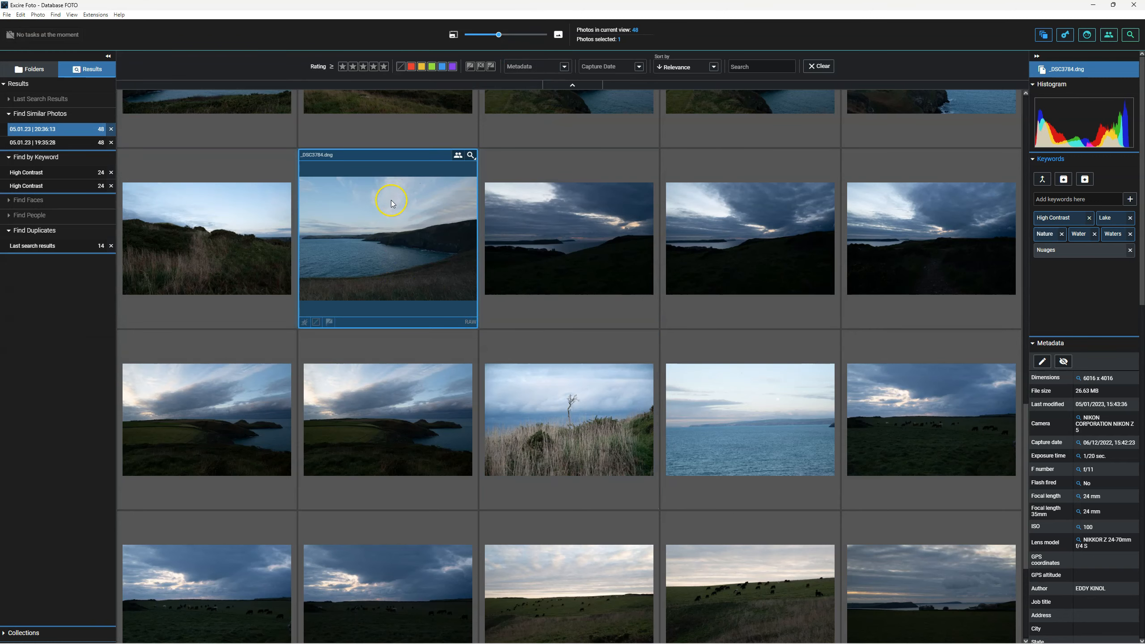
# - Open the selected photo _DSC3784.dng in Luminar Neo
pyautogui.rightClick(378, 245)
pyautogui.click(399, 260)
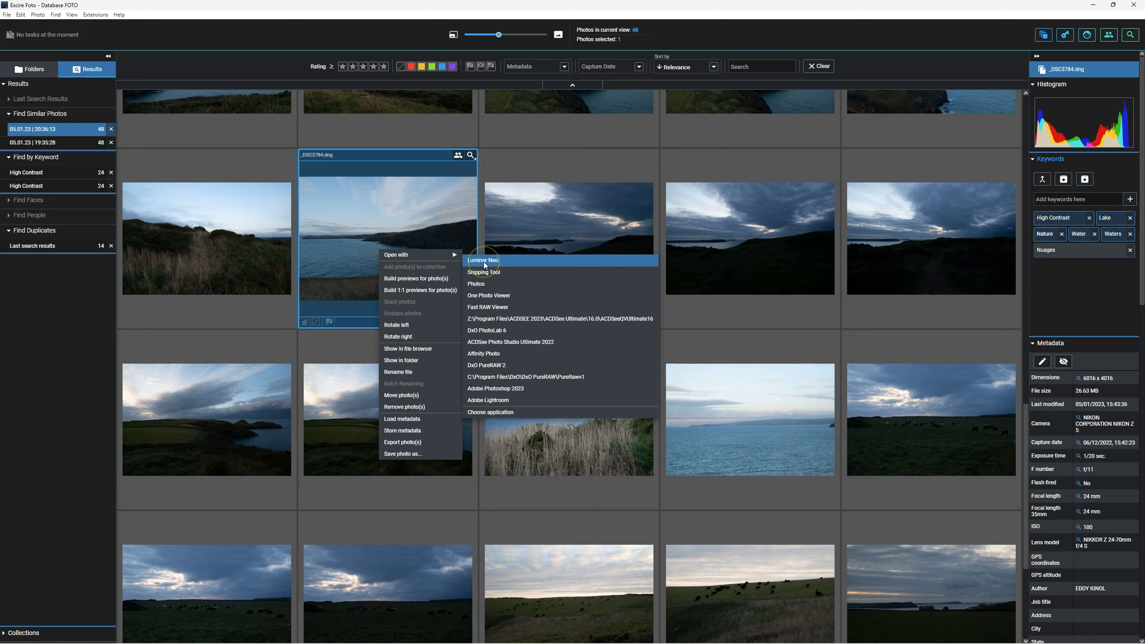
pyautogui.click(484, 261)
pyautogui.click(402, 250)
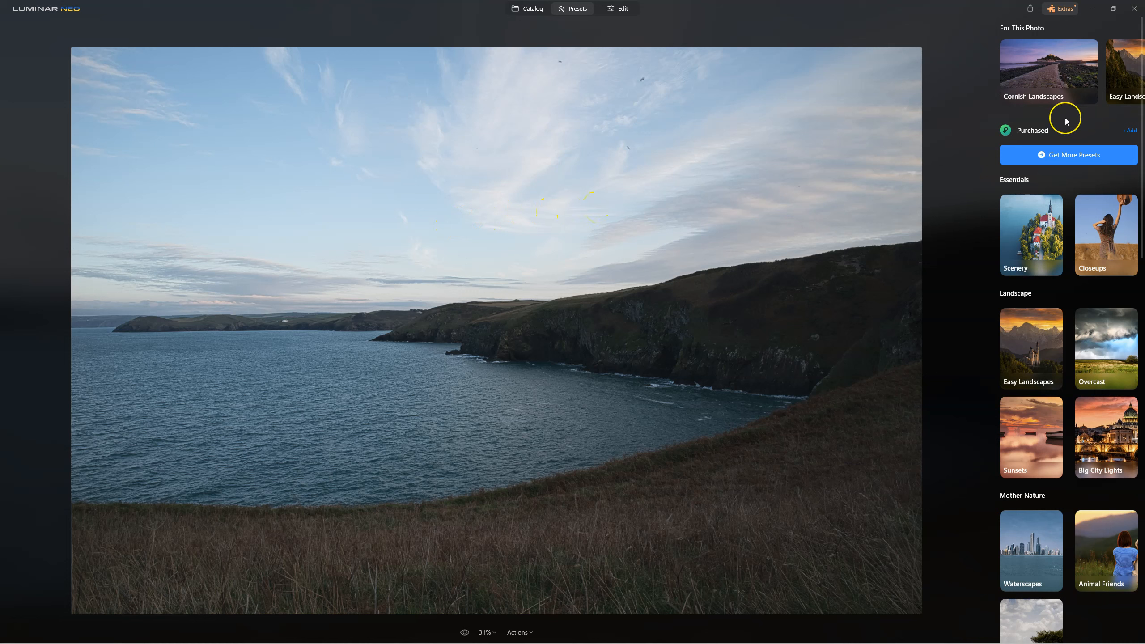
# - Apply the Clouds Reflections preset from the purchased Cornish Landscapes collection and compare the photo before and after
pyautogui.click(1046, 130)
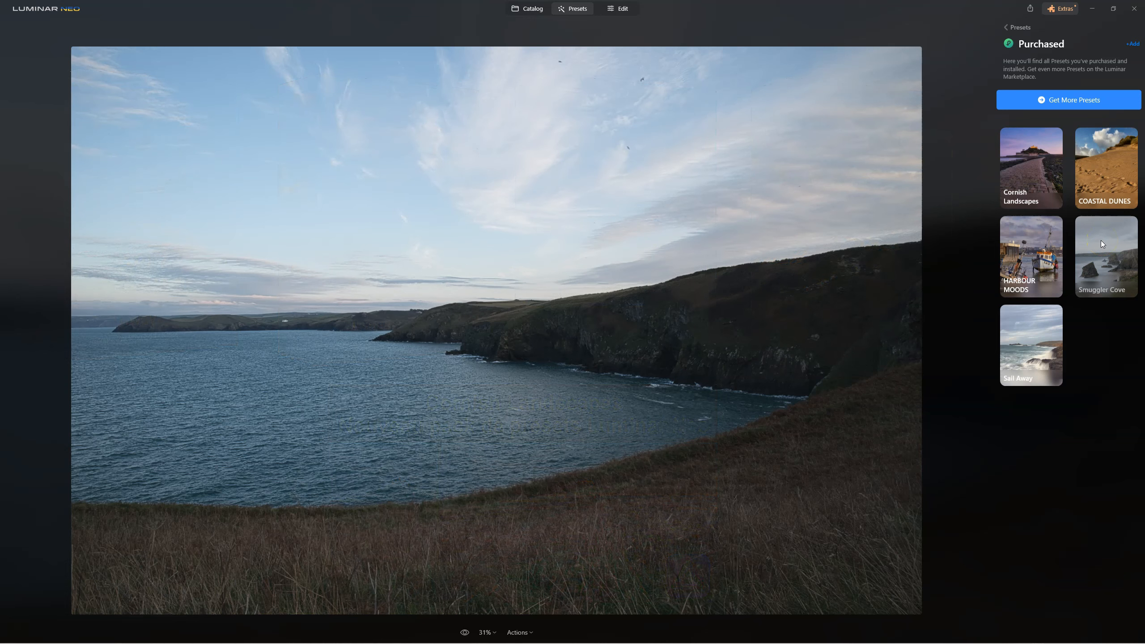
pyautogui.click(1021, 161)
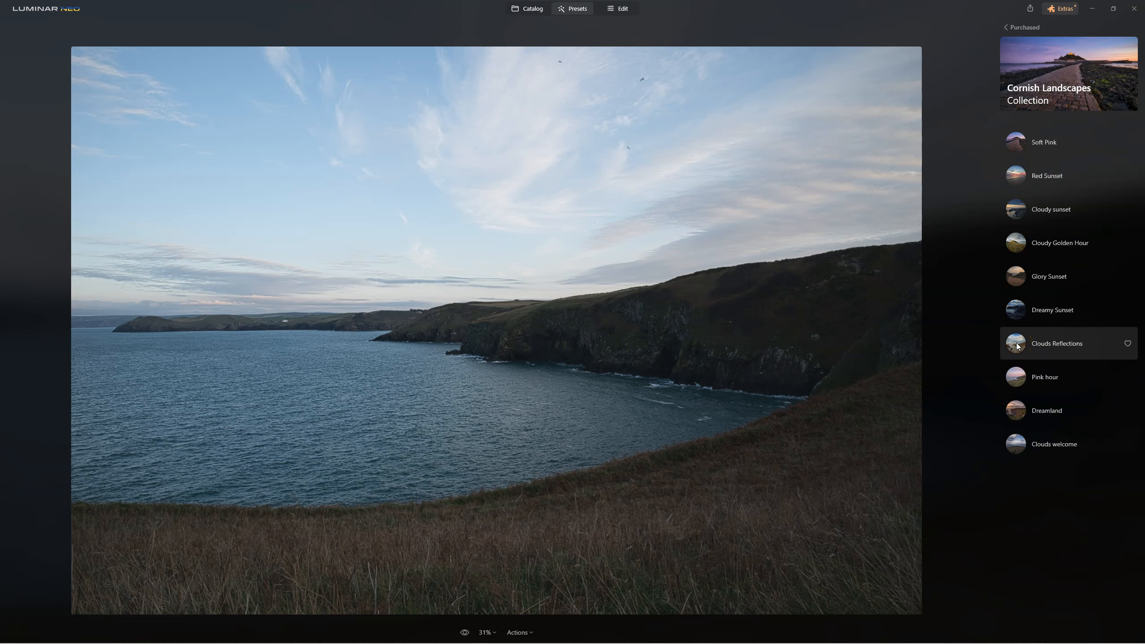
pyautogui.click(1017, 344)
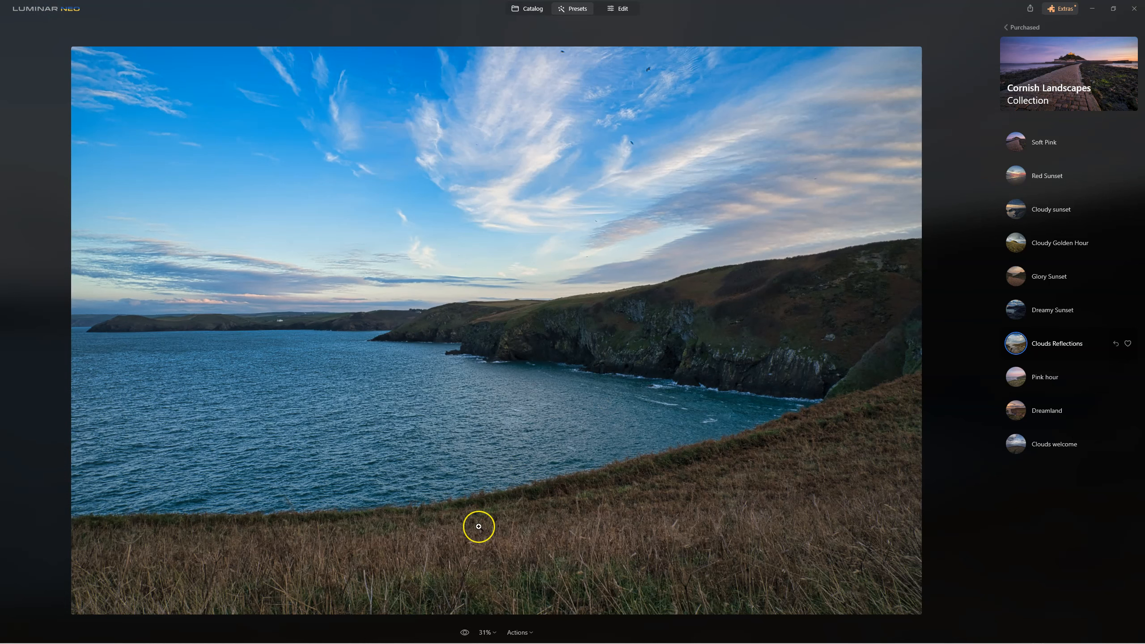
pyautogui.click(464, 633)
pyautogui.click(465, 633)
pyautogui.click(464, 633)
# - Duplicate the photo's layer in the editing workspace
pyautogui.click(625, 10)
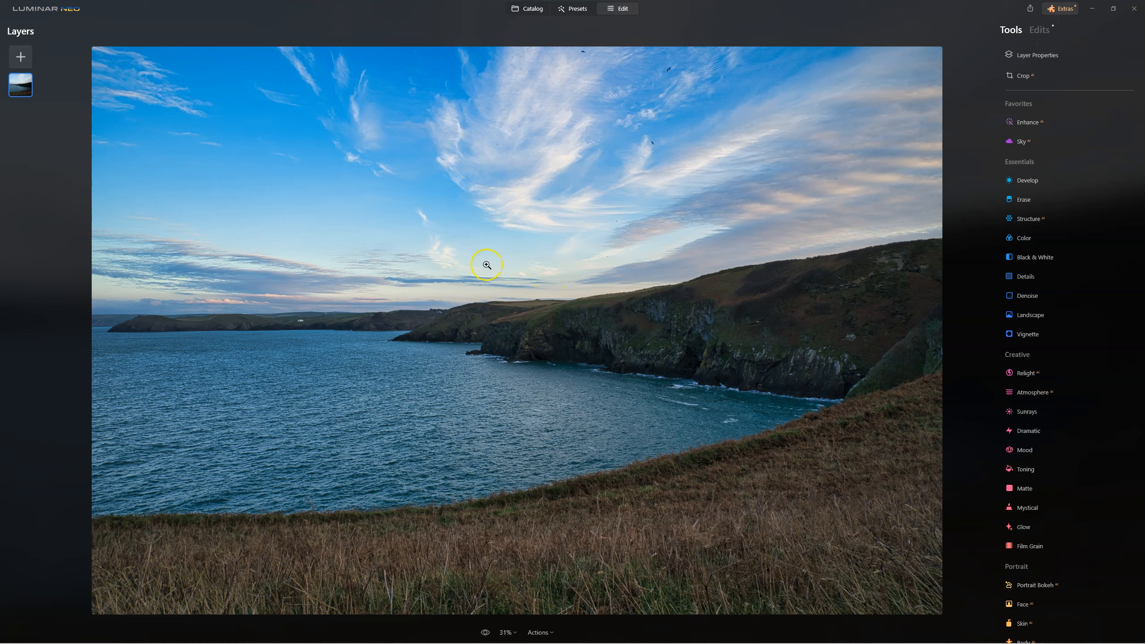
pyautogui.rightClick(27, 90)
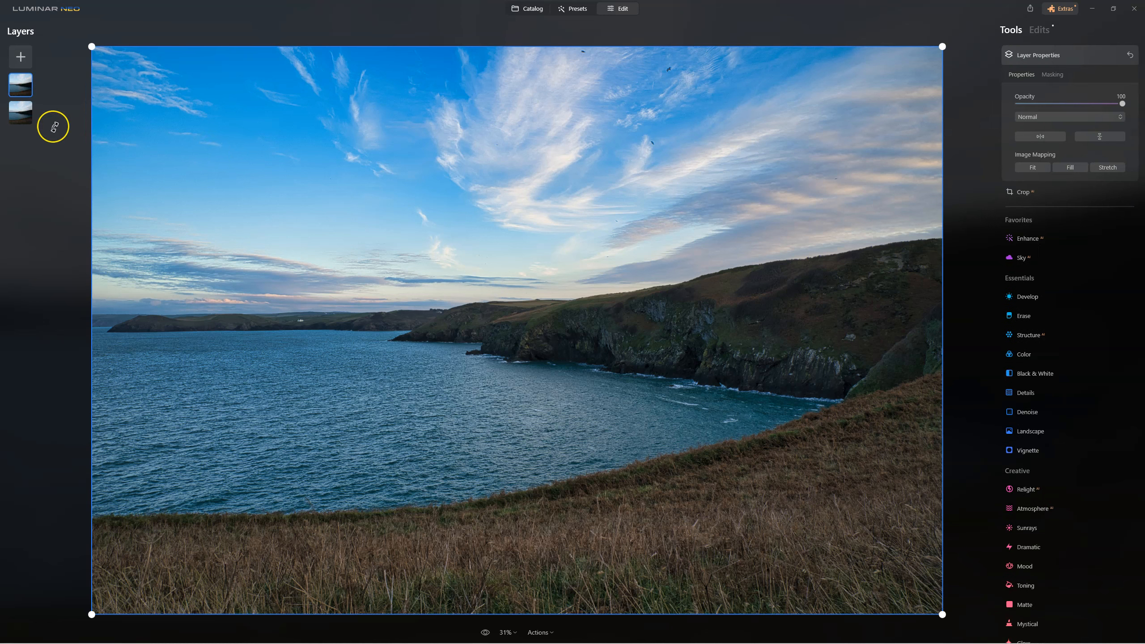
# - Remove the Color Harmony, Color, Landscape, Supercontrast, Structure and Enhance edits from the lower layer, keeping only its RAW Develop edit
pyautogui.click(19, 118)
pyautogui.click(1039, 30)
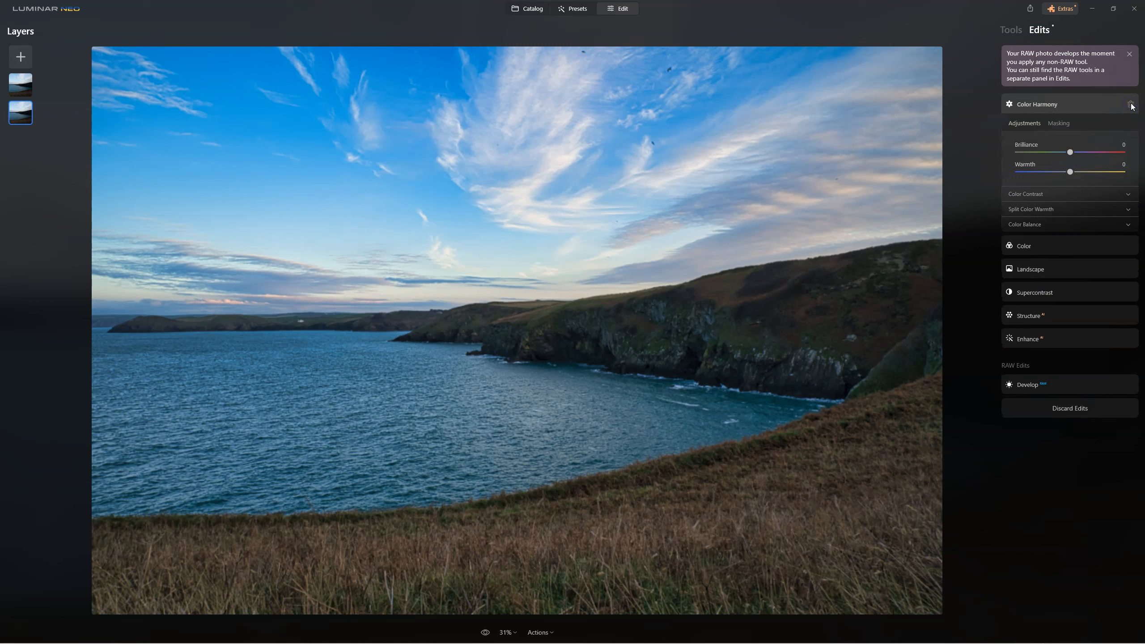
pyautogui.click(1131, 105)
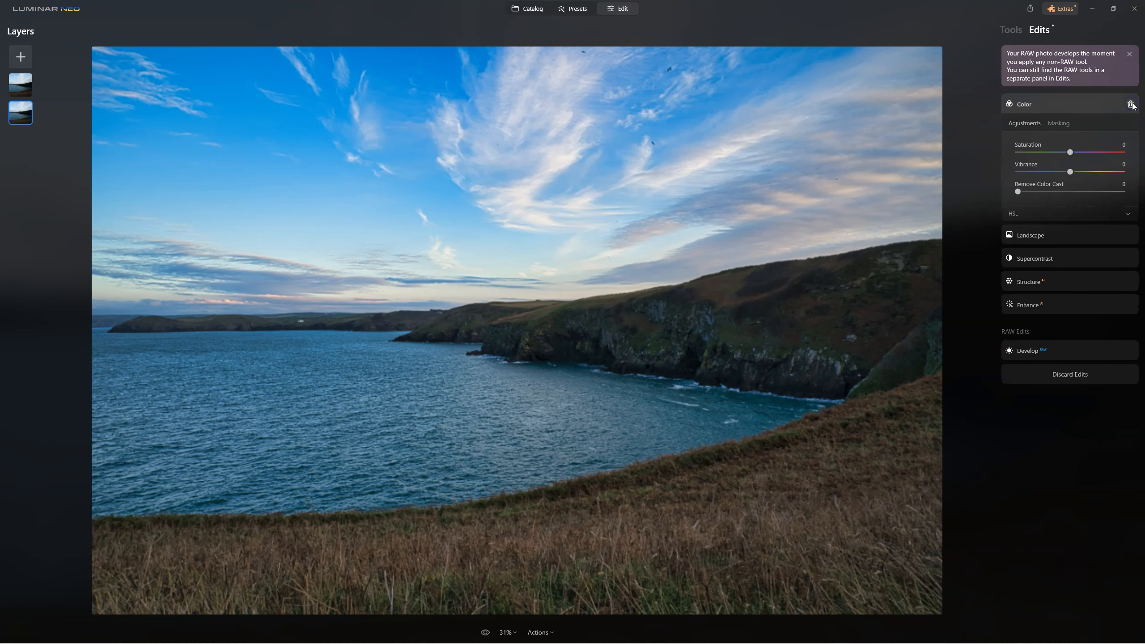
pyautogui.click(1131, 104)
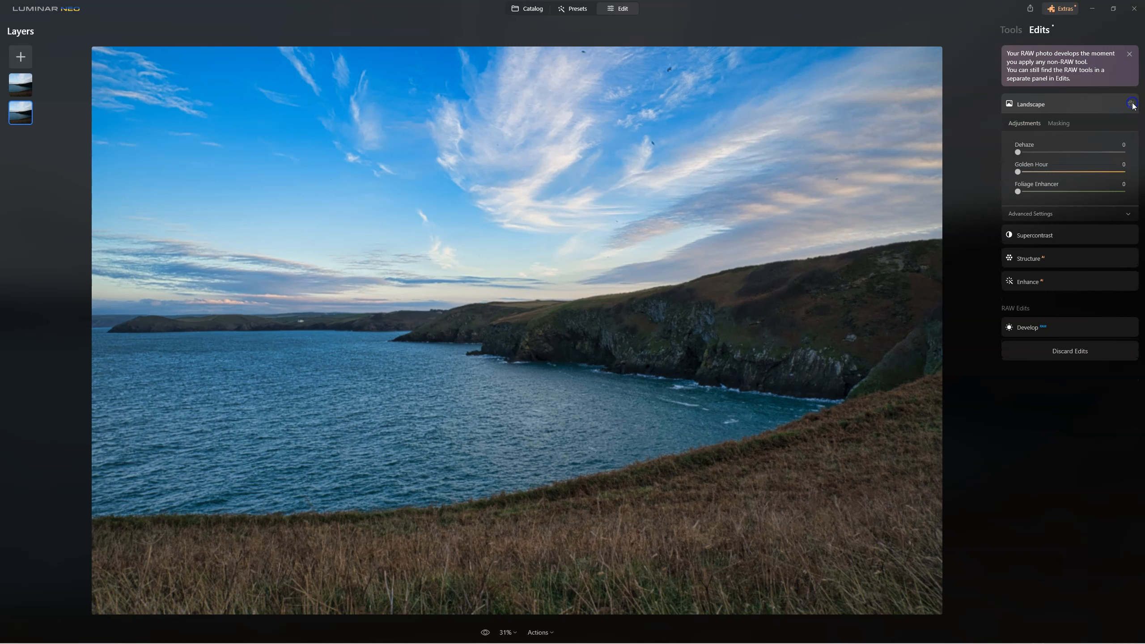
pyautogui.click(1132, 104)
pyautogui.click(1132, 103)
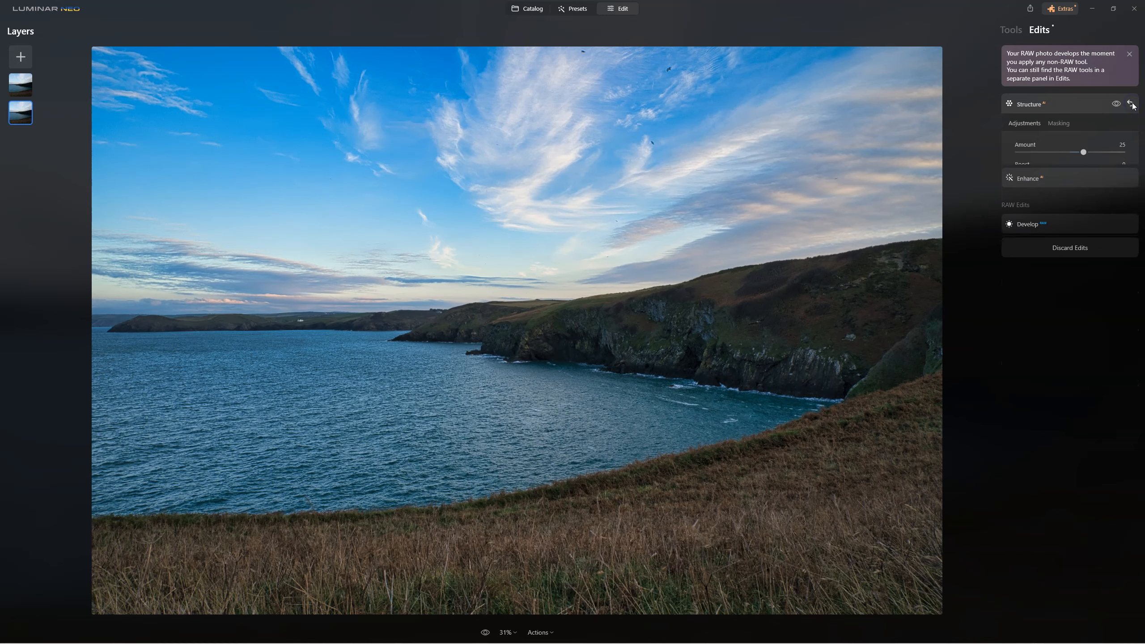
pyautogui.click(1133, 103)
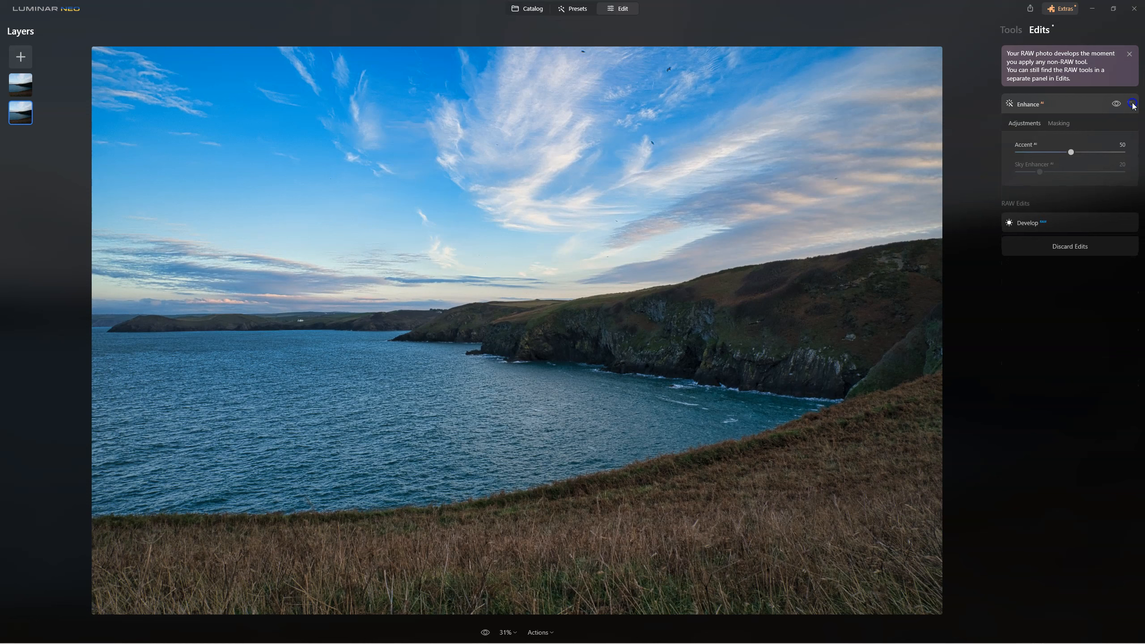
pyautogui.click(1132, 103)
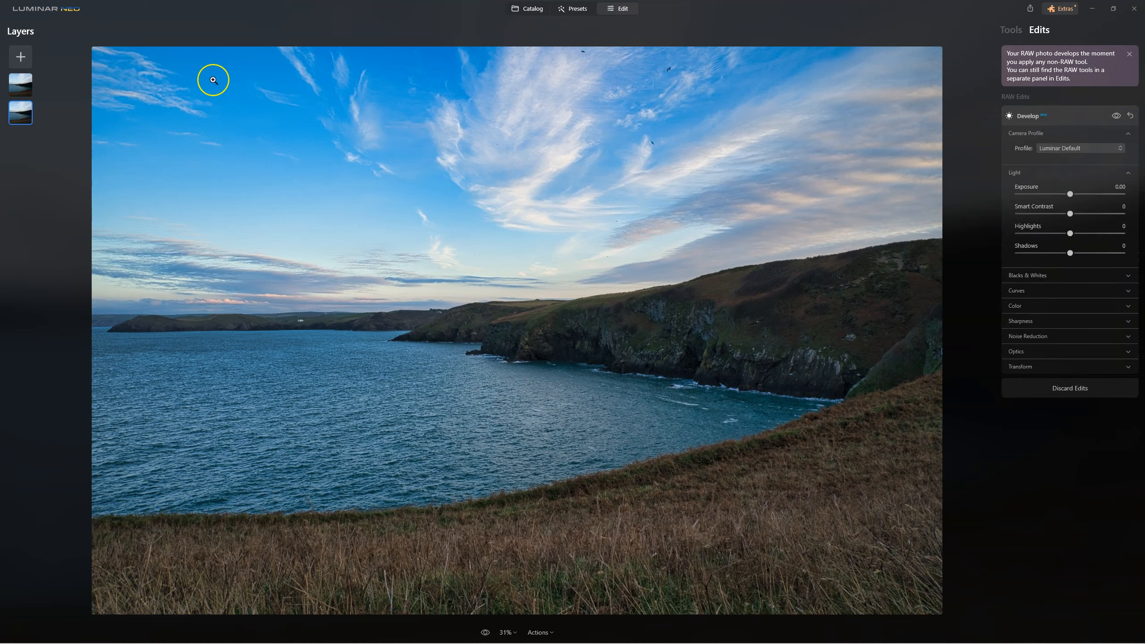
# - Select the upper layer and lower its opacity to 65
pyautogui.click(1010, 30)
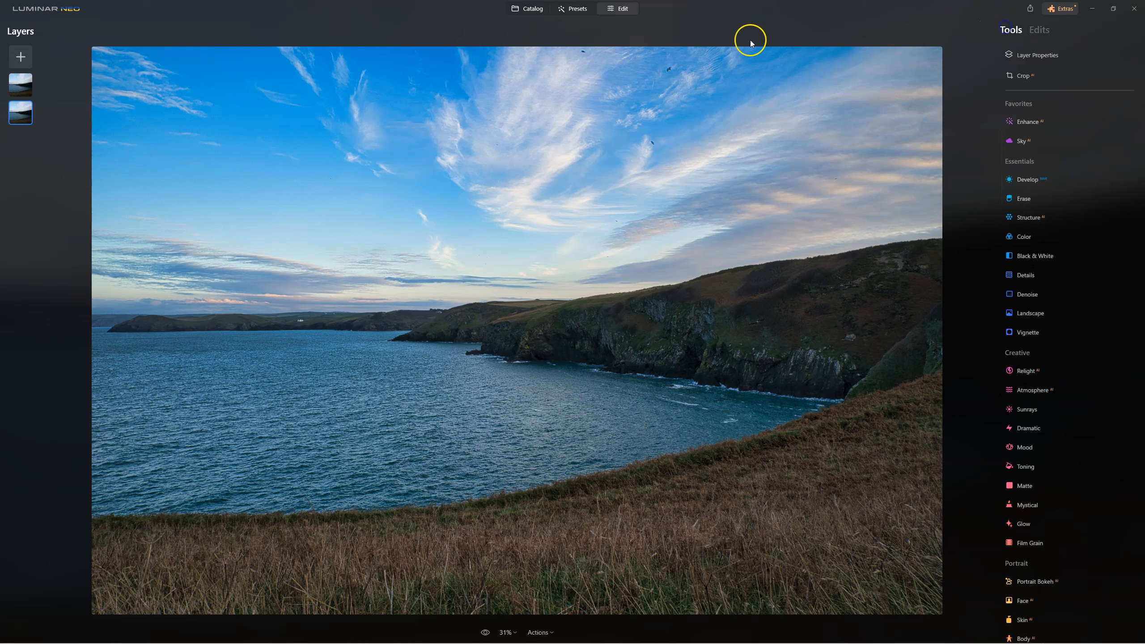
pyautogui.click(25, 88)
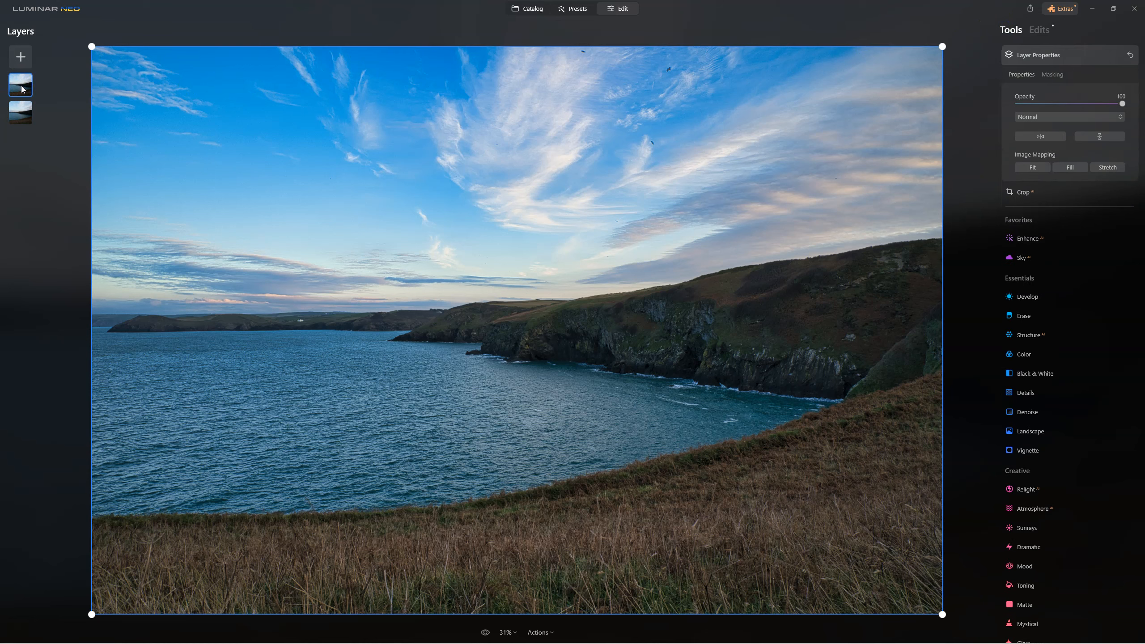
pyautogui.moveTo(1121, 103); pyautogui.dragTo(1085, 104)
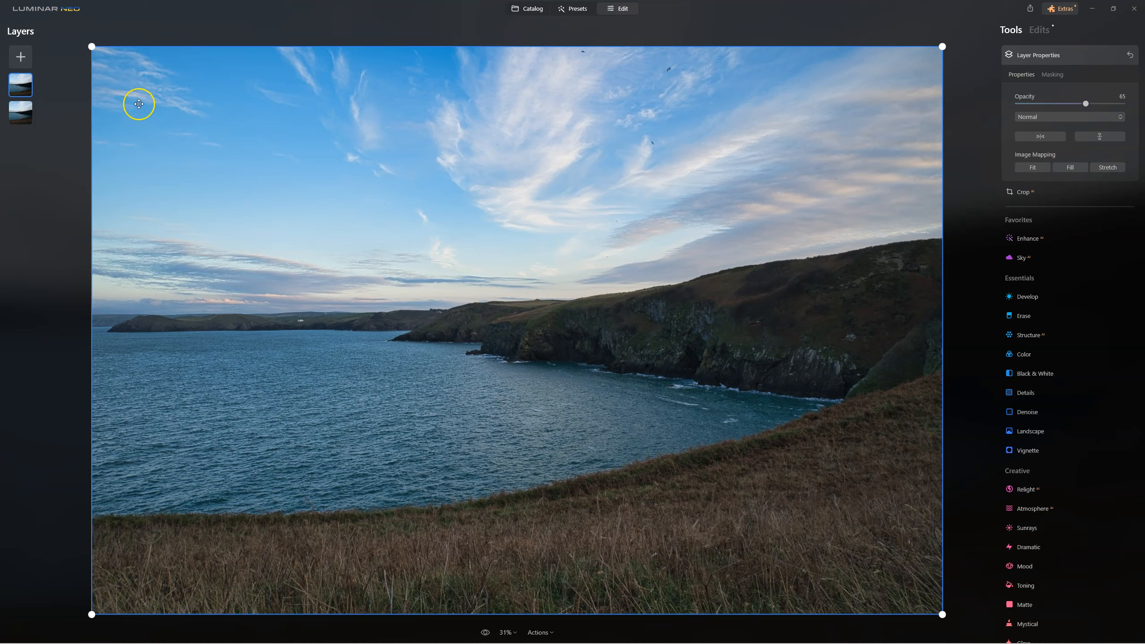
# - Hide the upper layer and show it again to compare the photo with and without the preset effect
pyautogui.rightClick(22, 84)
pyautogui.click(37, 93)
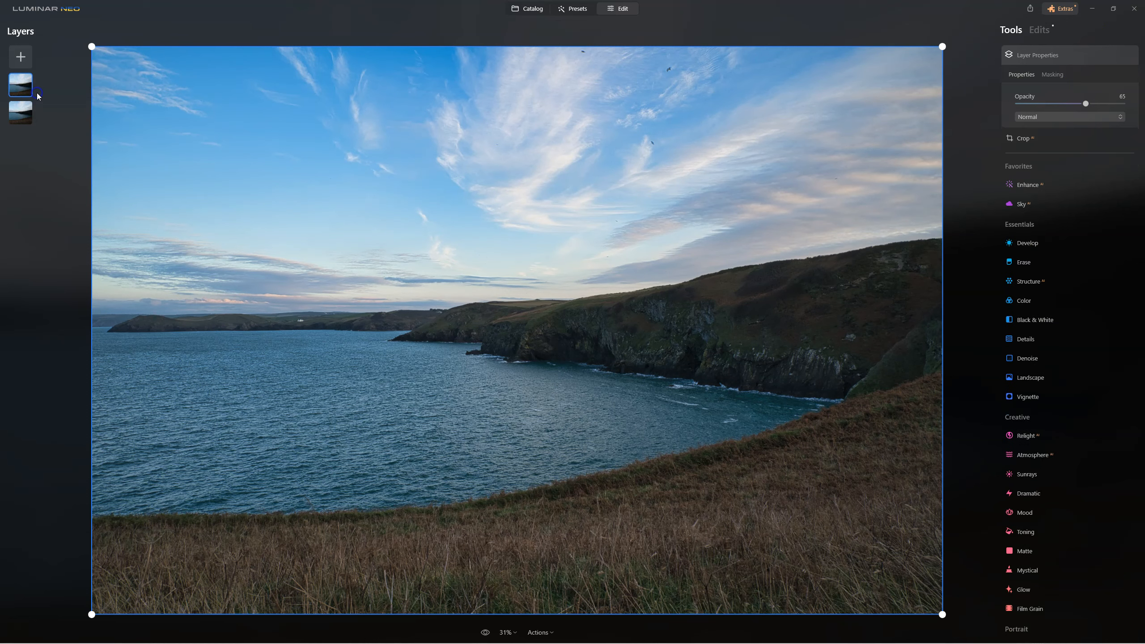
pyautogui.rightClick(22, 86)
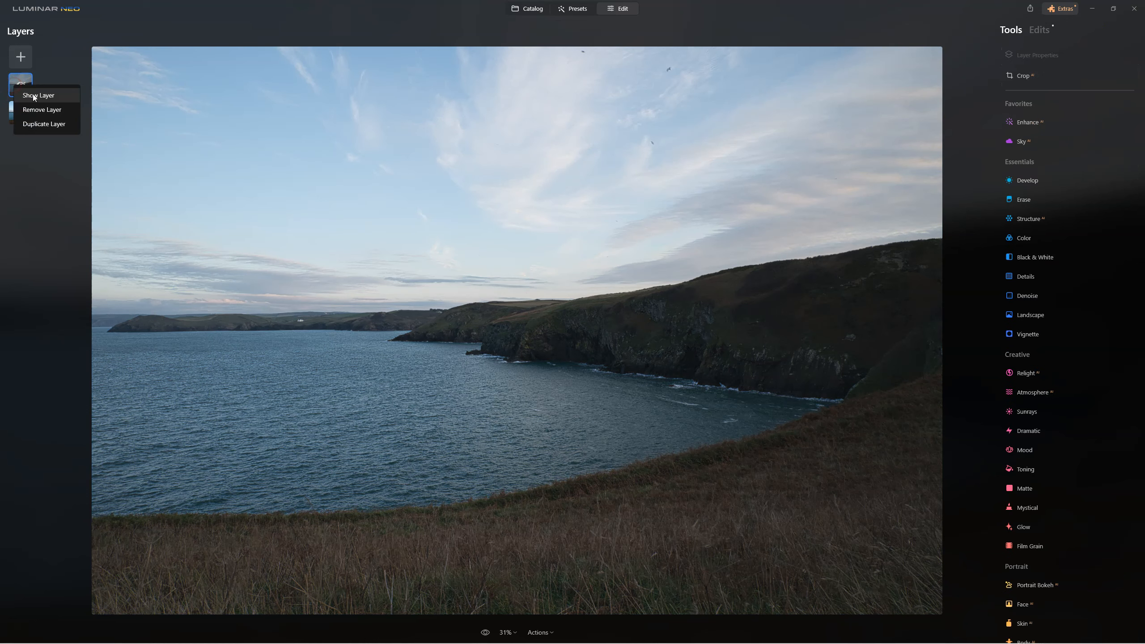
pyautogui.click(33, 95)
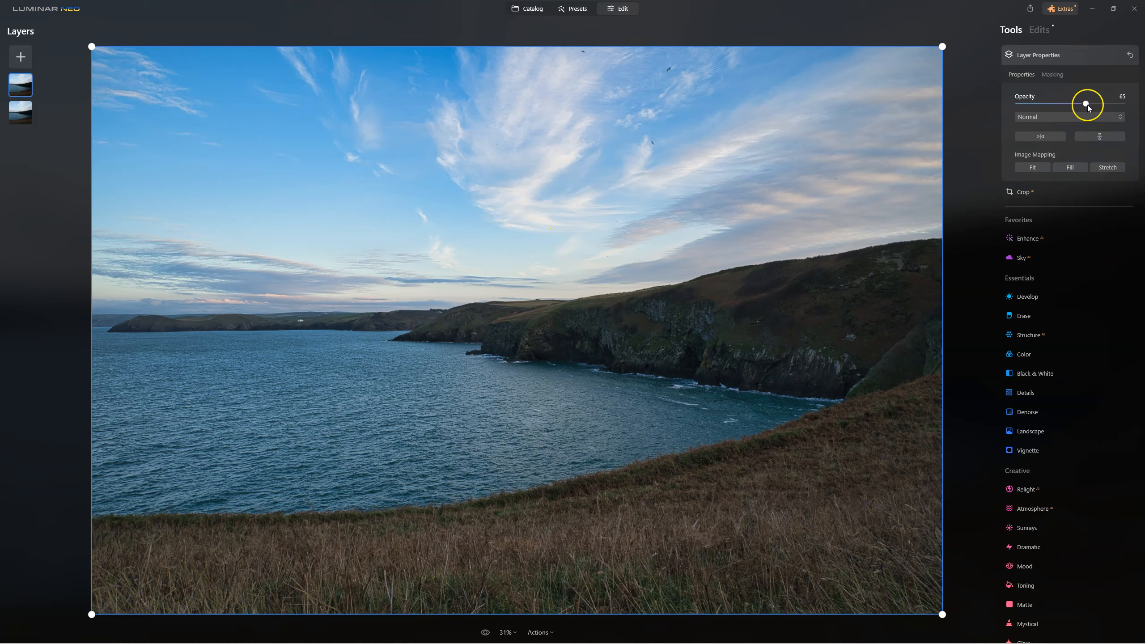
# - Raise the upper layer's opacity to 75 and close its layer properties
pyautogui.moveTo(1086, 104)
pyautogui.mouseDown()
pyautogui.moveTo(1116, 104)
pyautogui.moveTo(1077, 103)
pyautogui.moveTo(1098, 104)
pyautogui.mouseUp()
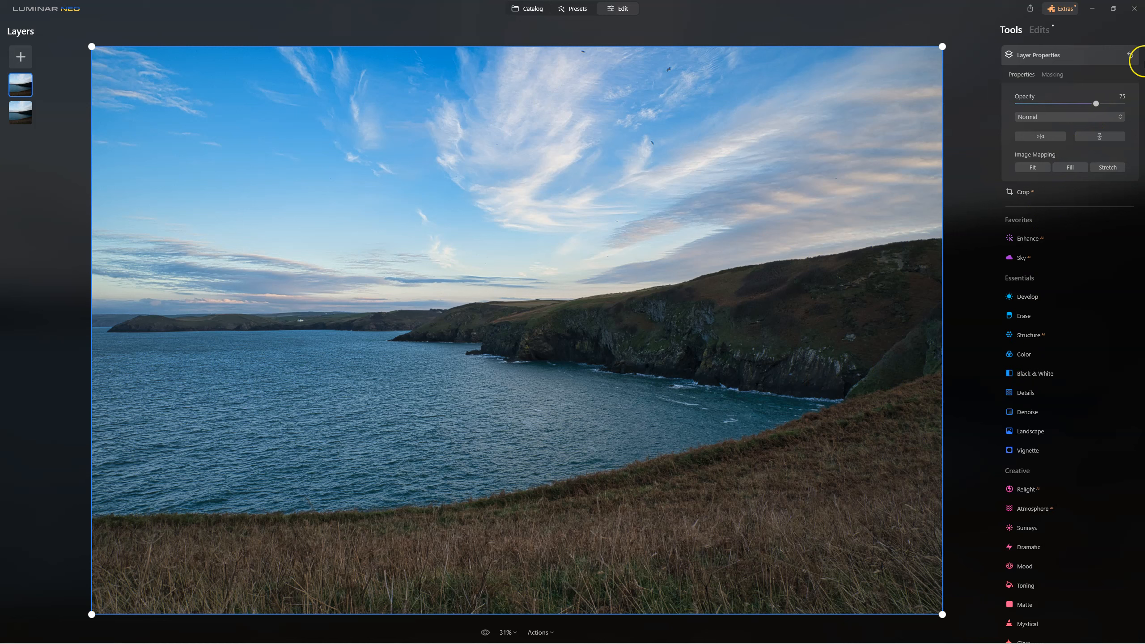
pyautogui.click(1051, 53)
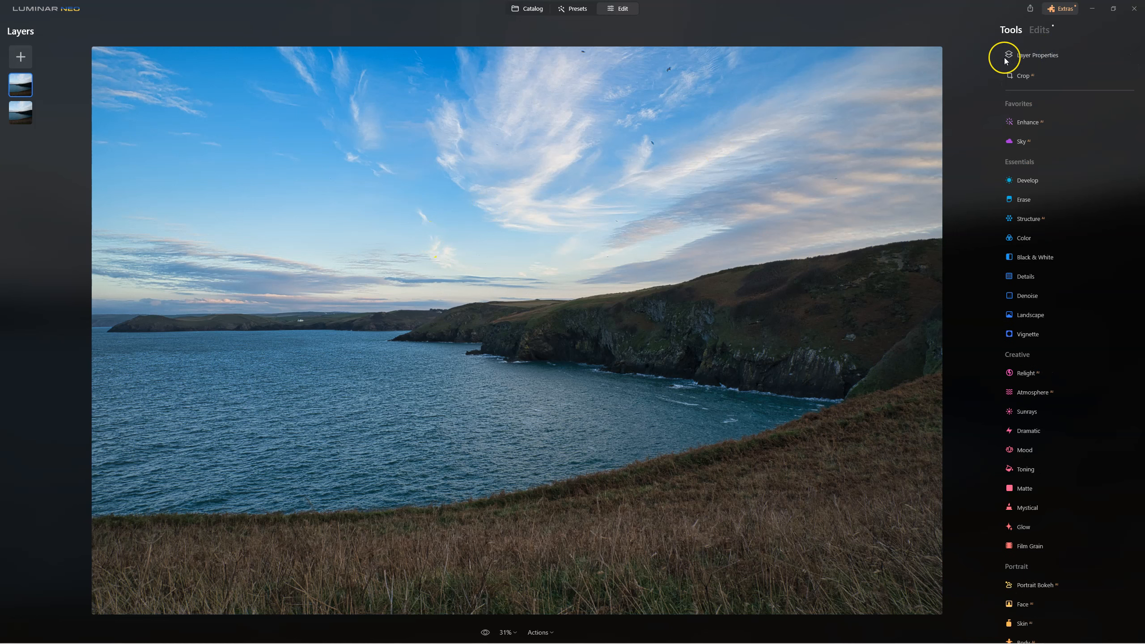
# - Start exporting the edited photo to disk and set the location to the Cornwall UK folder on drive Z
pyautogui.click(1031, 8)
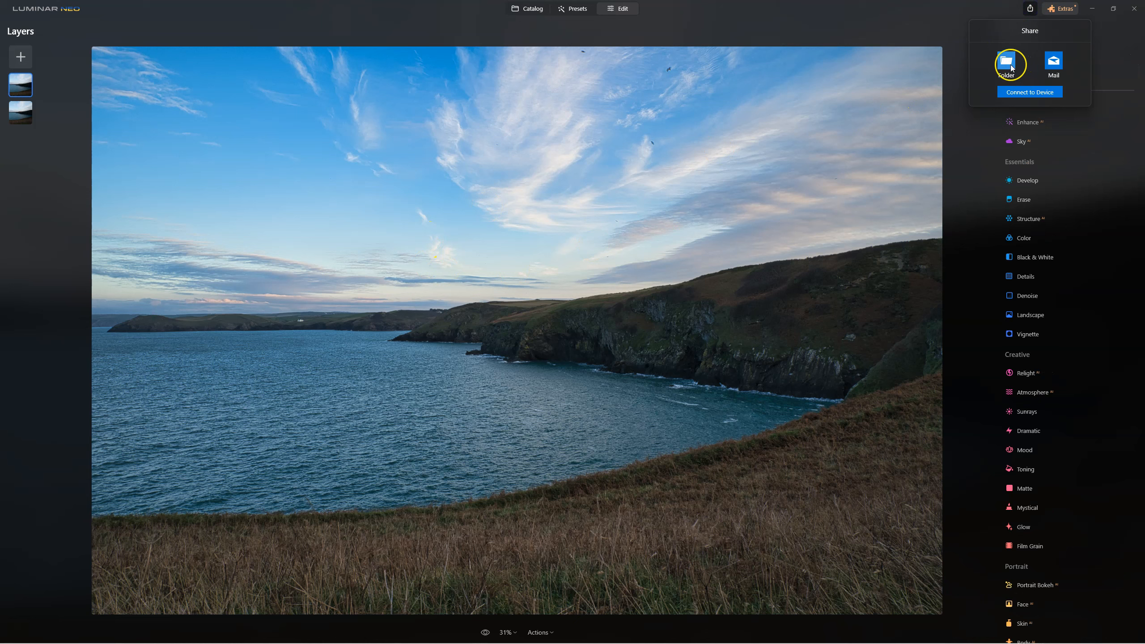
pyautogui.click(1007, 62)
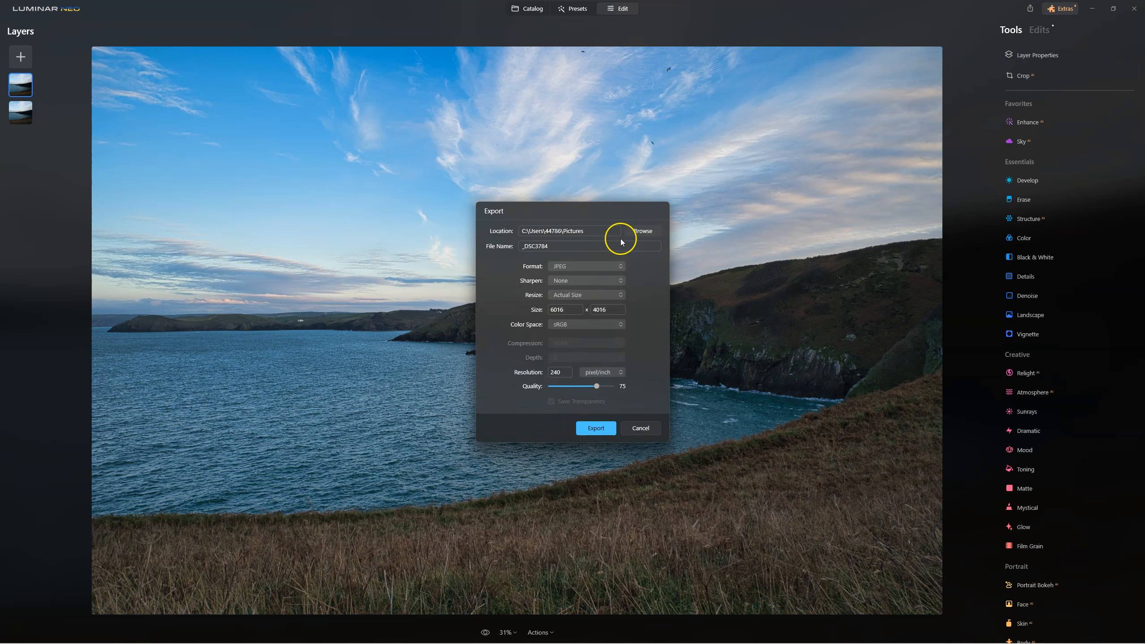
pyautogui.click(642, 230)
pyautogui.scroll(-3, 536, 408)
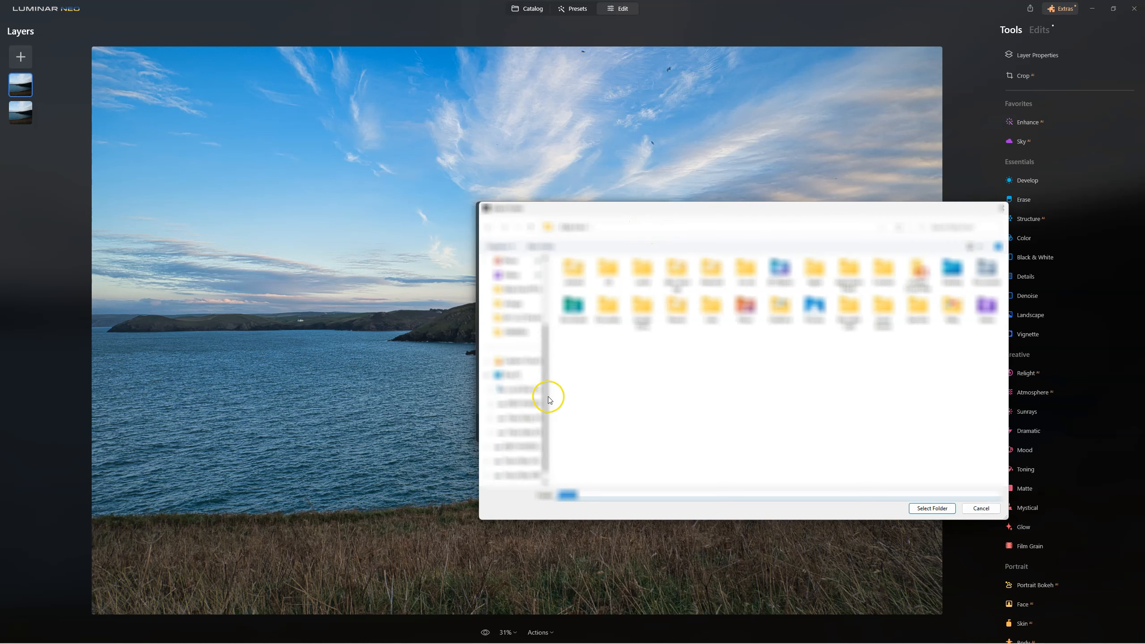
pyautogui.click(514, 462)
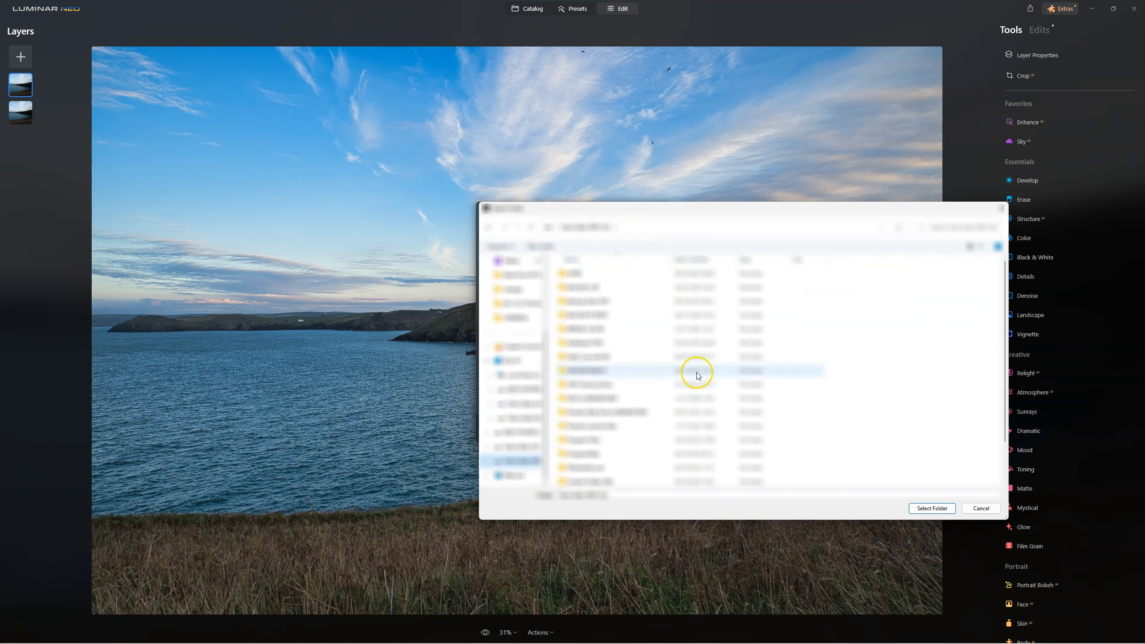
pyautogui.doubleClick(615, 359)
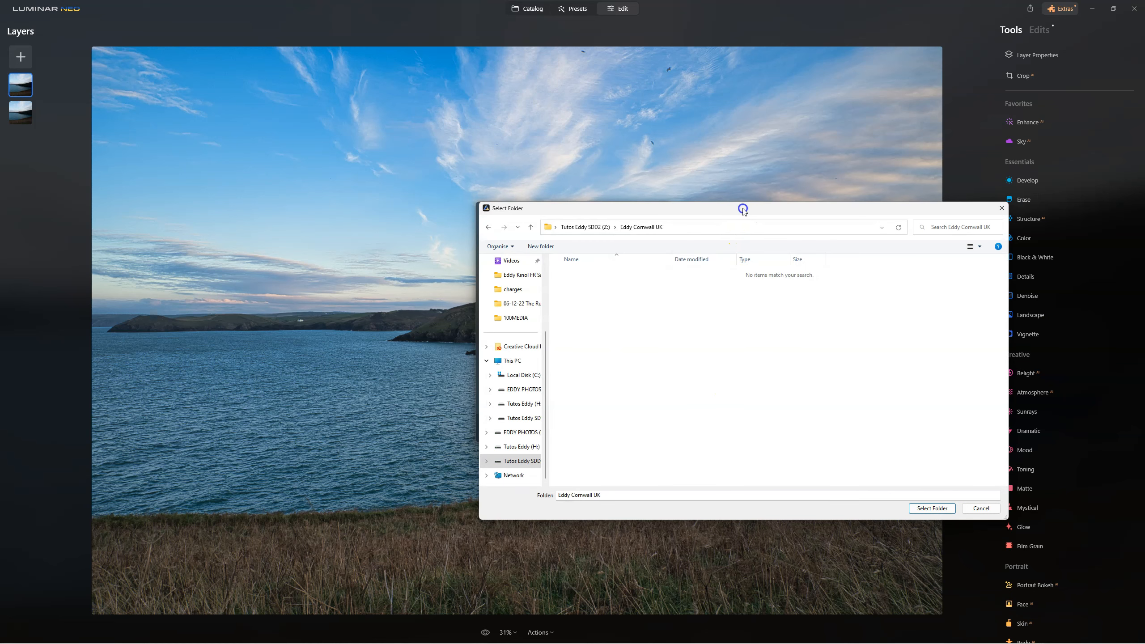
pyautogui.moveTo(741, 207); pyautogui.dragTo(562, 174)
pyautogui.click(751, 478)
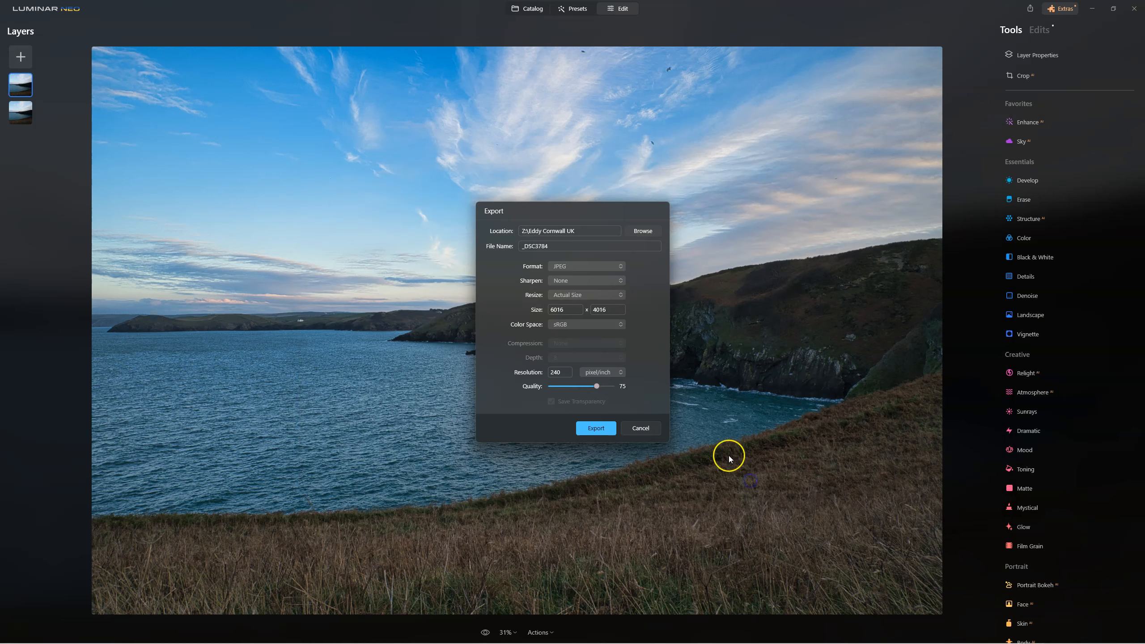
# - Set the export format to TIFF, sharpening to Medium and color space to Adobe RGB
pyautogui.click(569, 264)
pyautogui.click(566, 310)
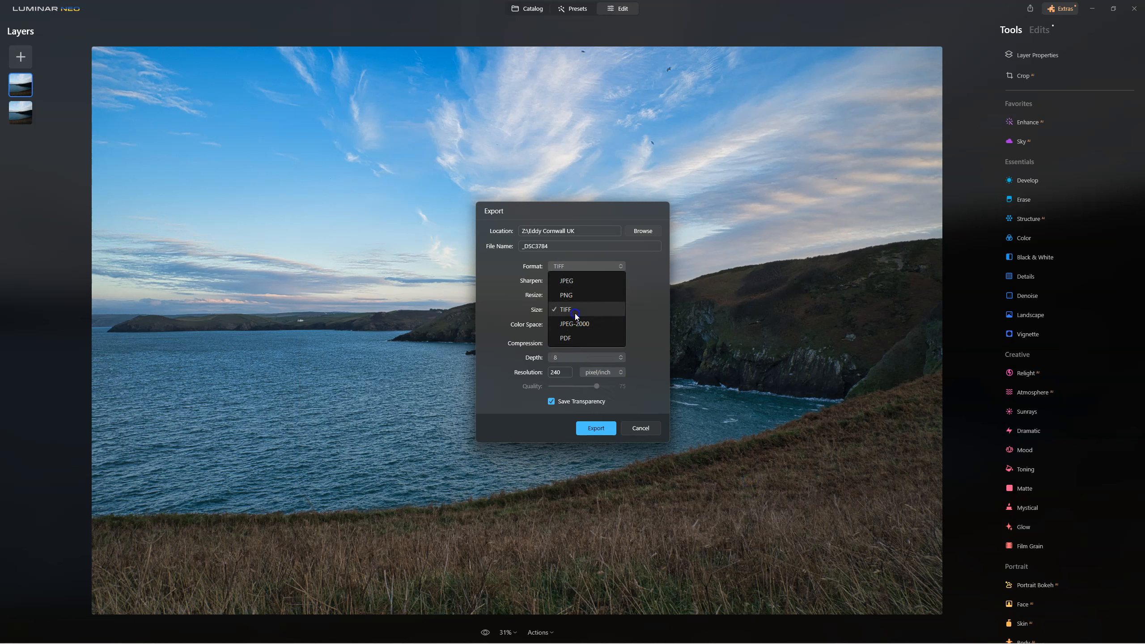
pyautogui.click(564, 281)
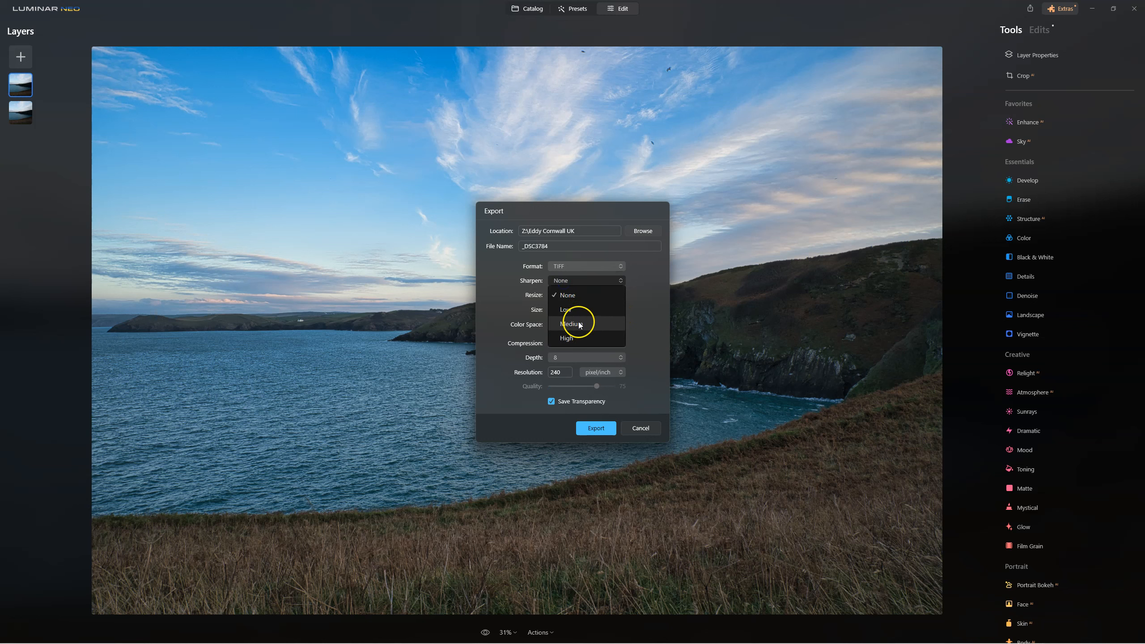
pyautogui.click(579, 323)
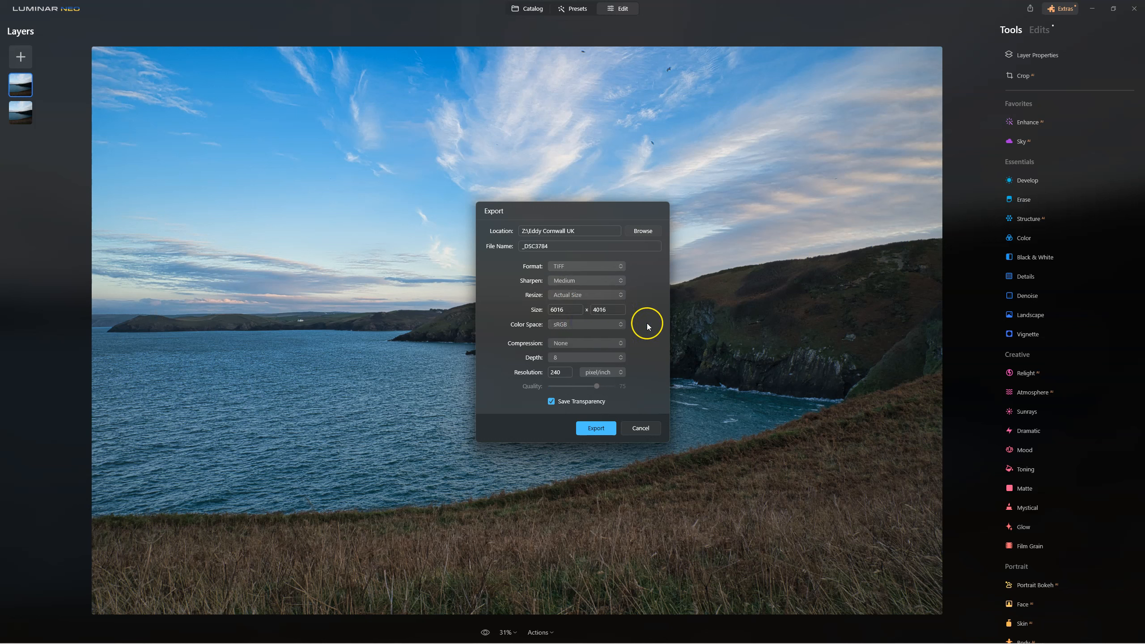
pyautogui.click(569, 324)
pyautogui.click(577, 354)
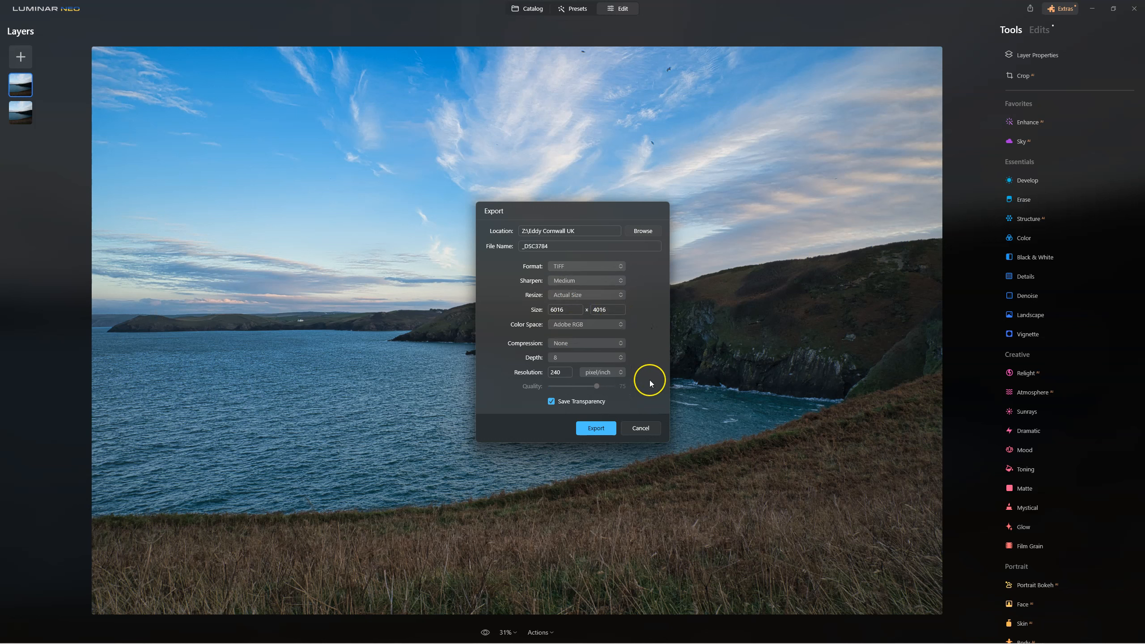
# - Set the export resolution to 300 pixel/inch and the depth to 16, and turn off Save Transparency
pyautogui.moveTo(559, 371); pyautogui.dragTo(515, 370)
pyautogui.write('300')
pyautogui.click(597, 358)
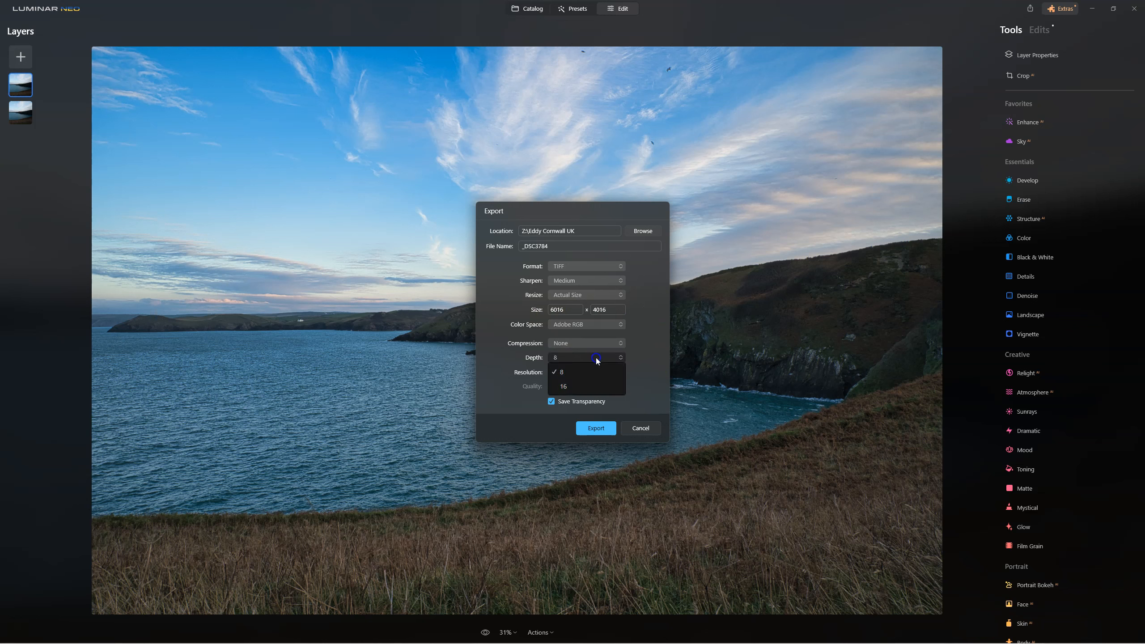
pyautogui.click(587, 385)
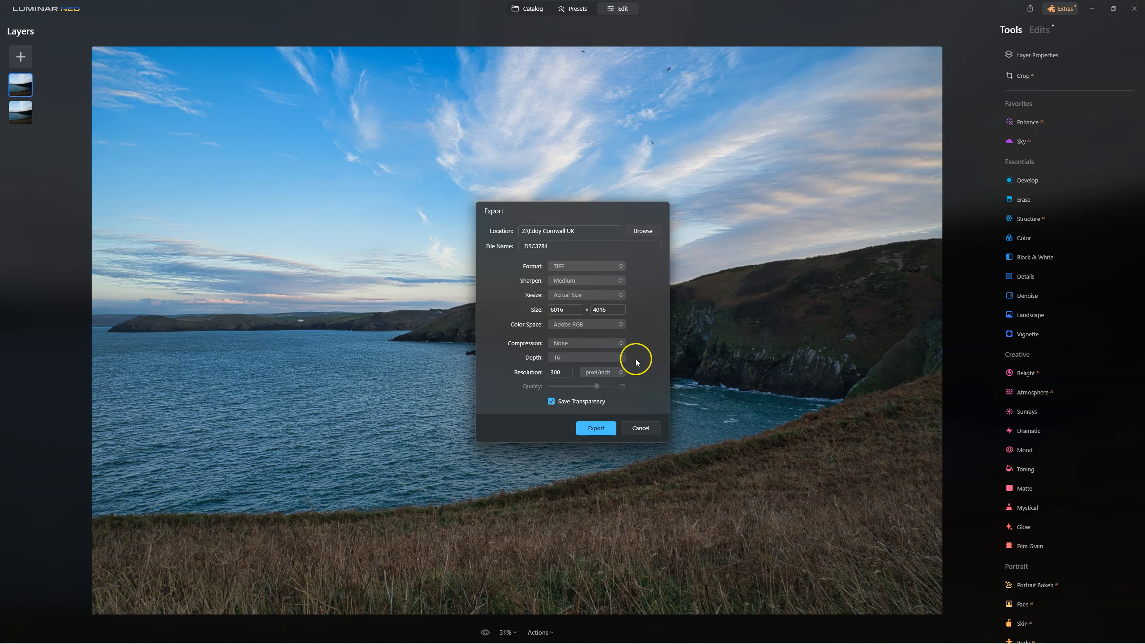
pyautogui.click(551, 401)
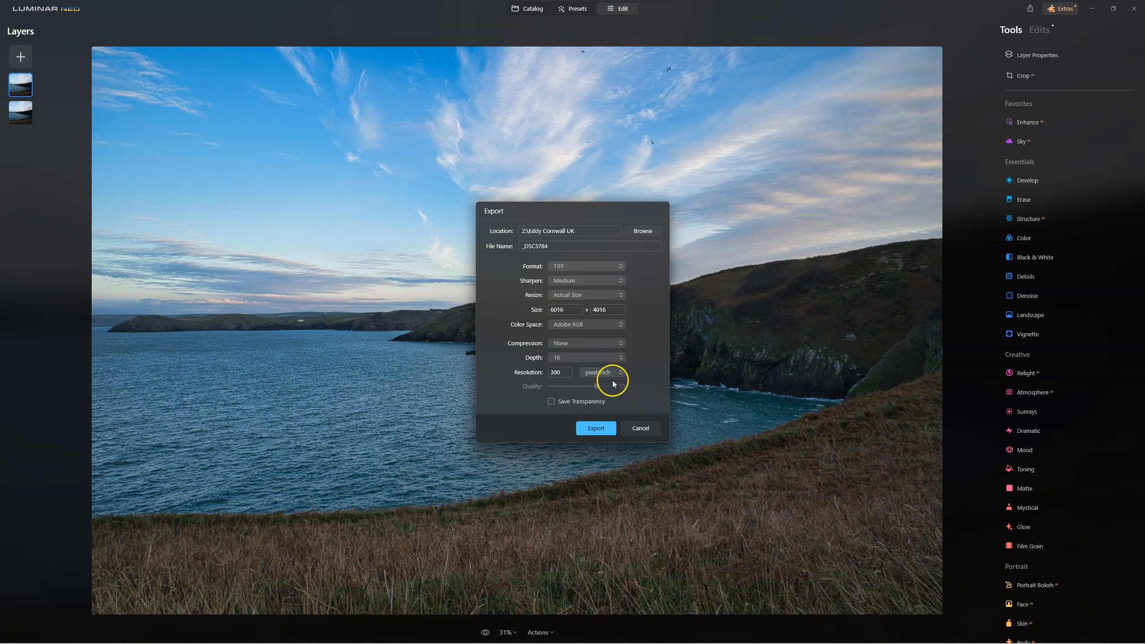
# - Name the file _DSC3784copy, export it, and close Luminar Neo
pyautogui.click(578, 244)
pyautogui.click(601, 428)
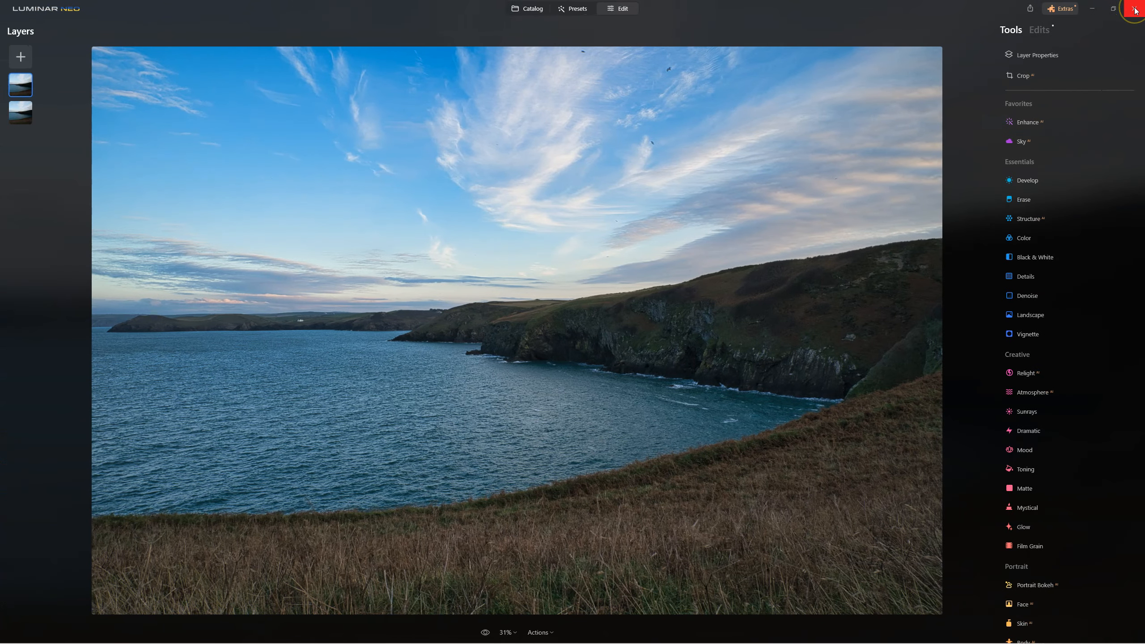
pyautogui.click(1134, 9)
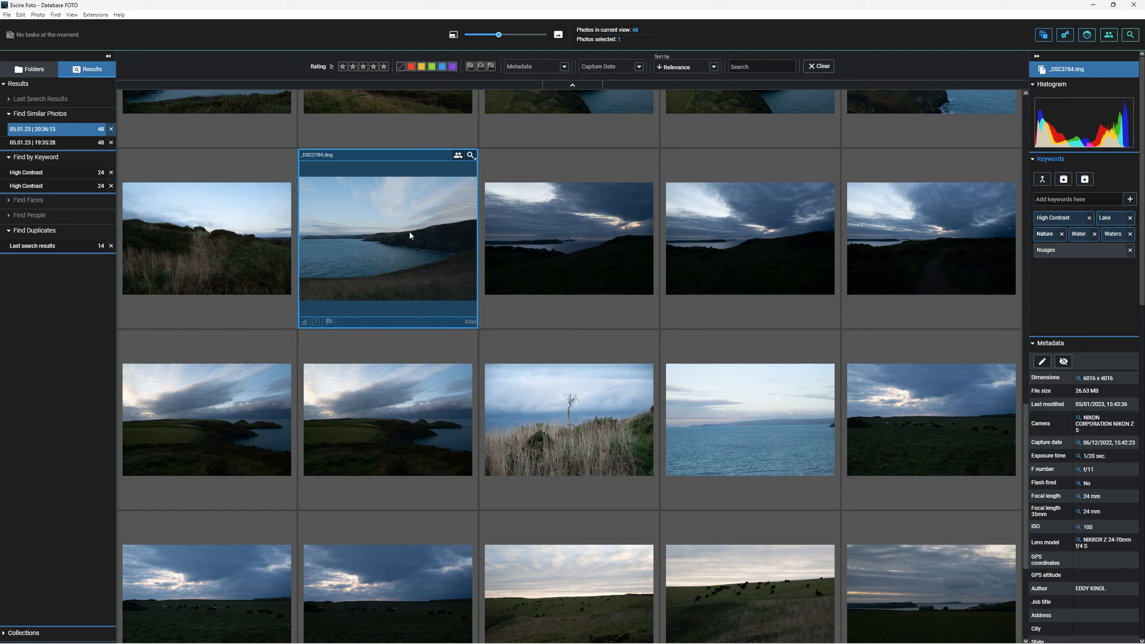
# - In Excire Foto, synchronize the Cornwall UK folder with the default options, allowing removal of unavailable items, and dismiss the status report
pyautogui.click(36, 70)
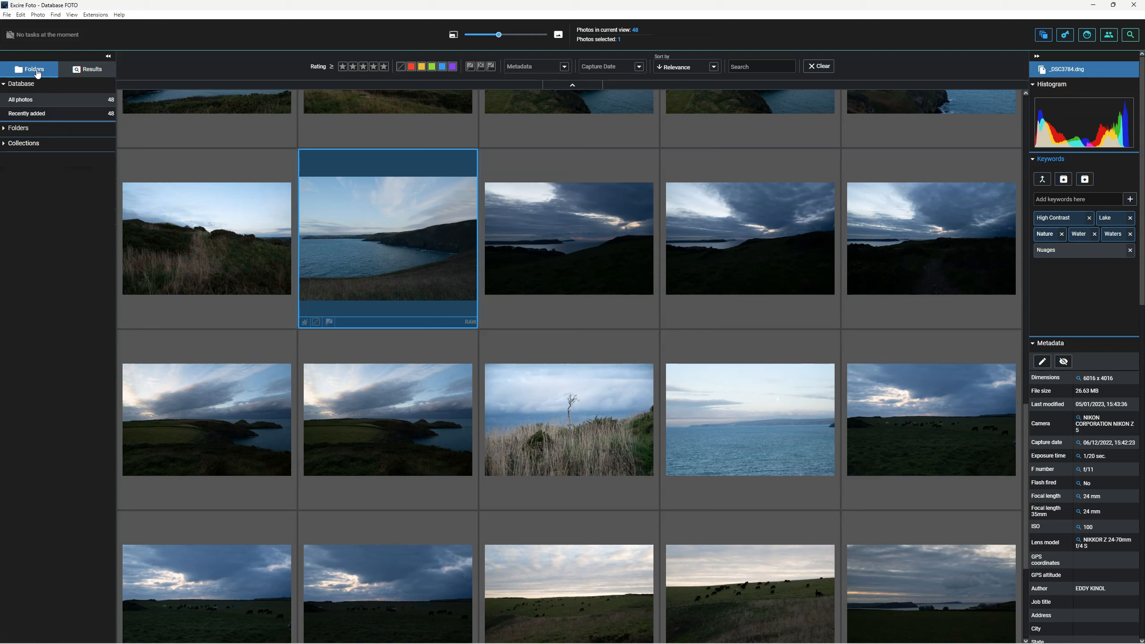
pyautogui.click(4, 128)
pyautogui.rightClick(48, 190)
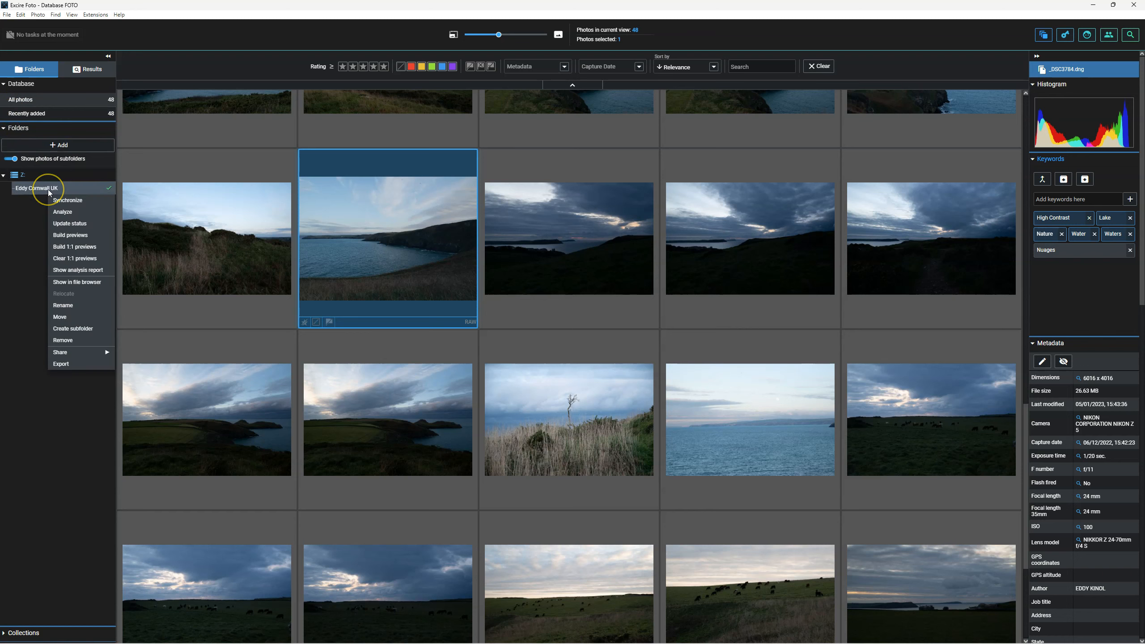
pyautogui.click(80, 202)
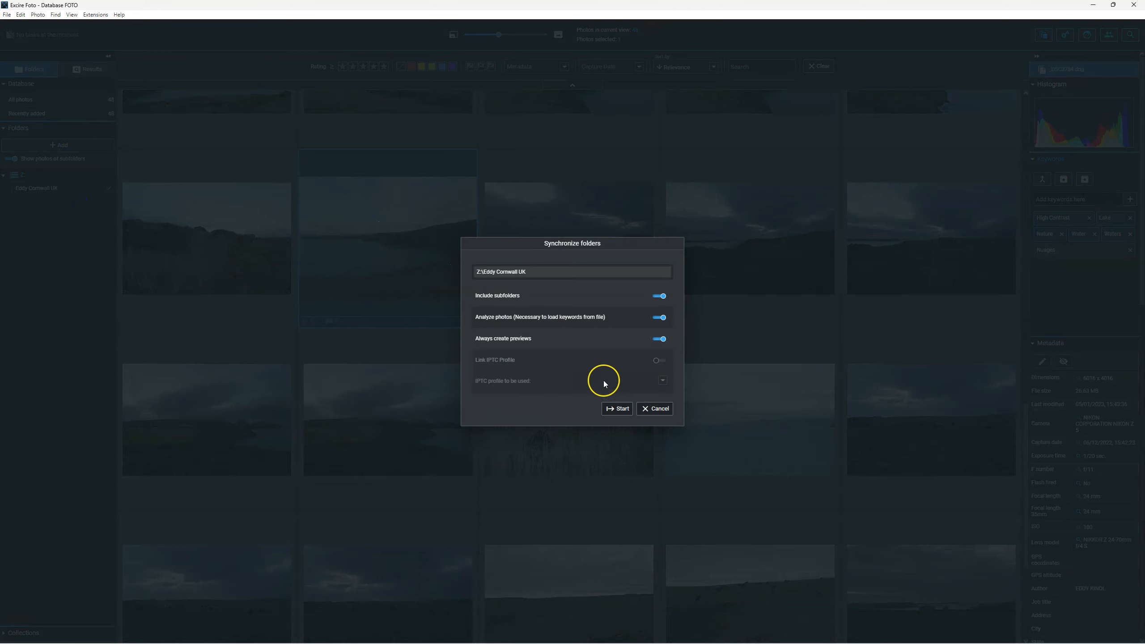
pyautogui.click(623, 410)
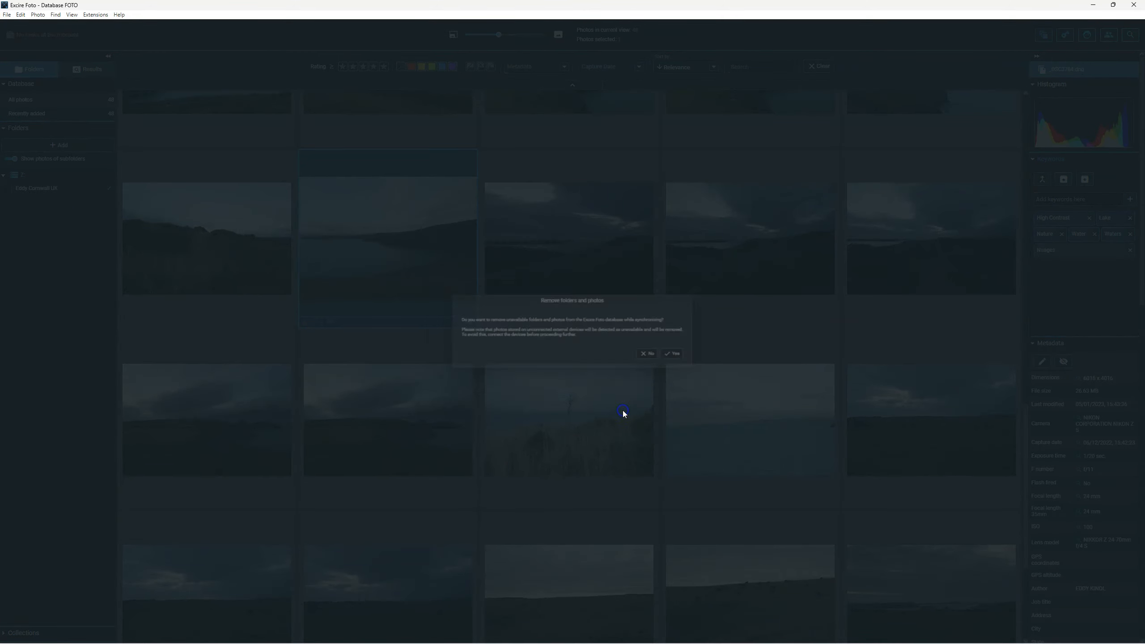
pyautogui.click(666, 359)
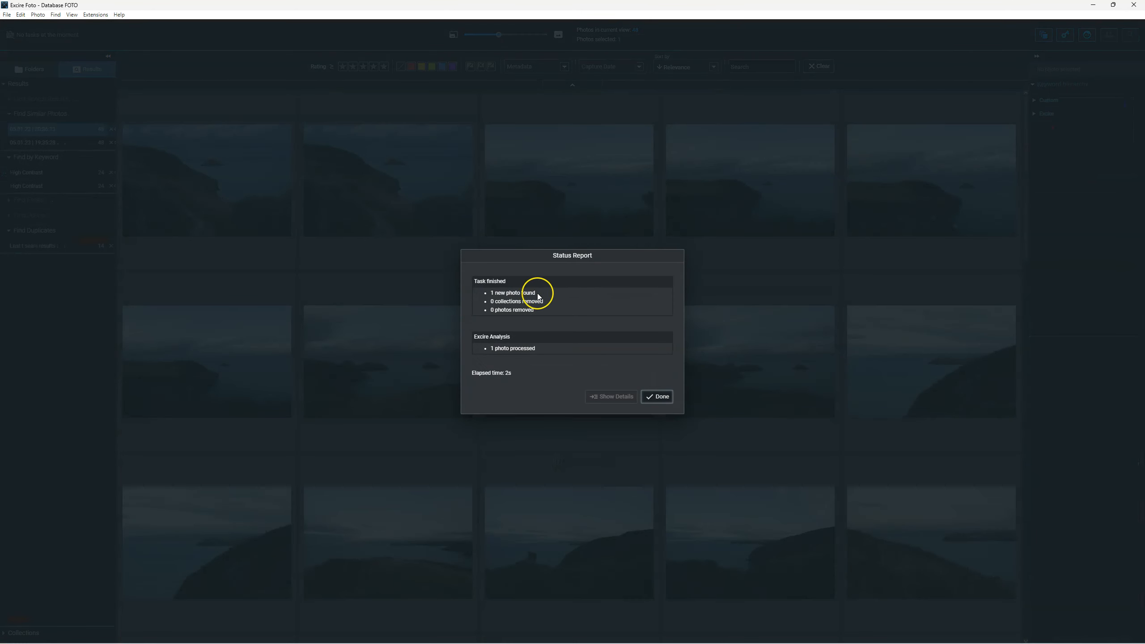
pyautogui.click(657, 396)
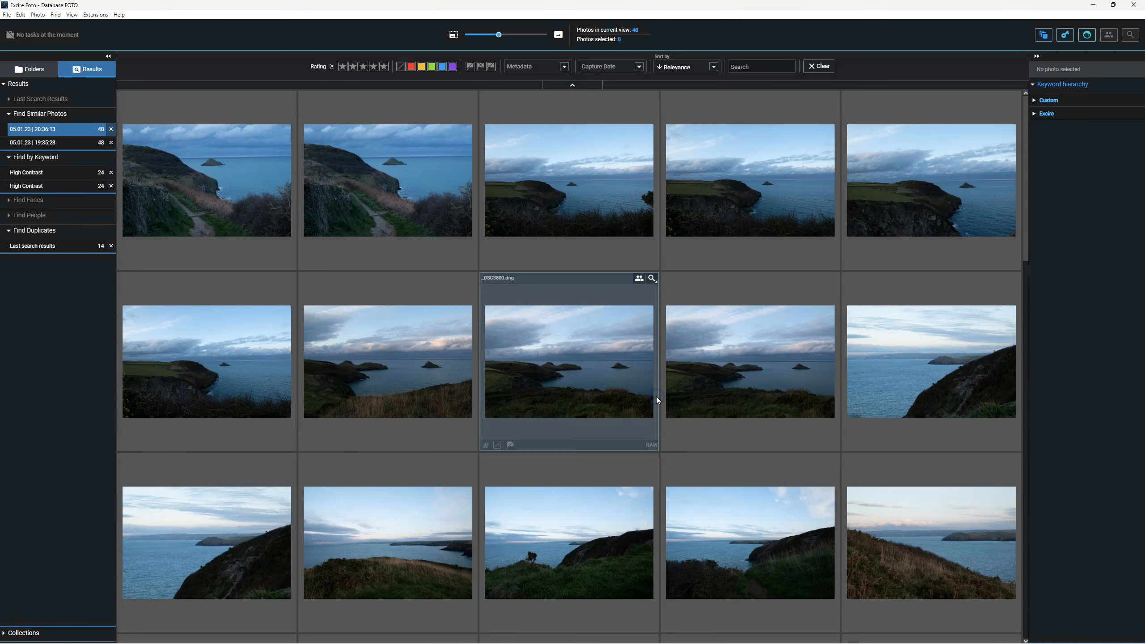
# - Show all photos and compare the original _DSC3784.dng with the exported _DSC3784copy.tif, including their keywords and metadata
pyautogui.click(33, 70)
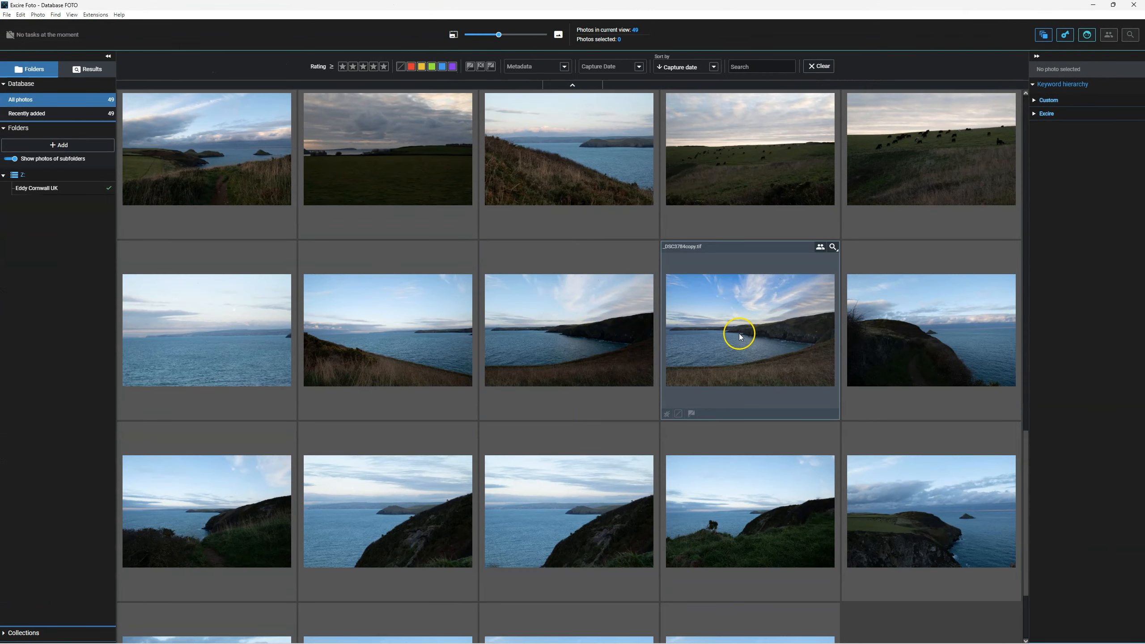
pyautogui.click(580, 328)
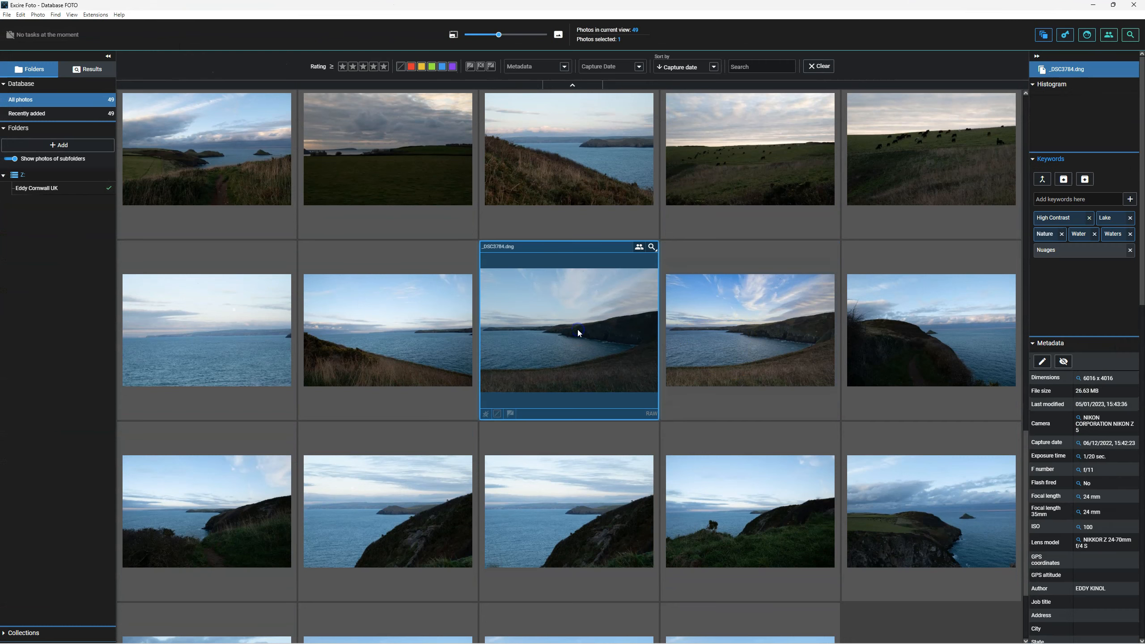
pyautogui.click(757, 353)
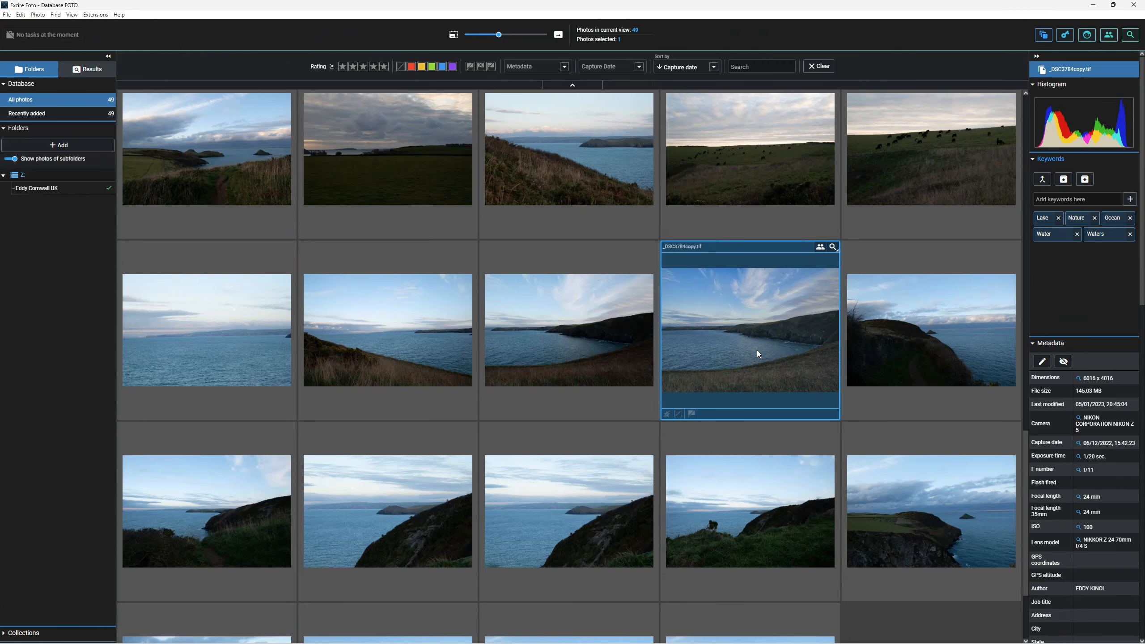
pyautogui.click(581, 332)
pyautogui.click(752, 347)
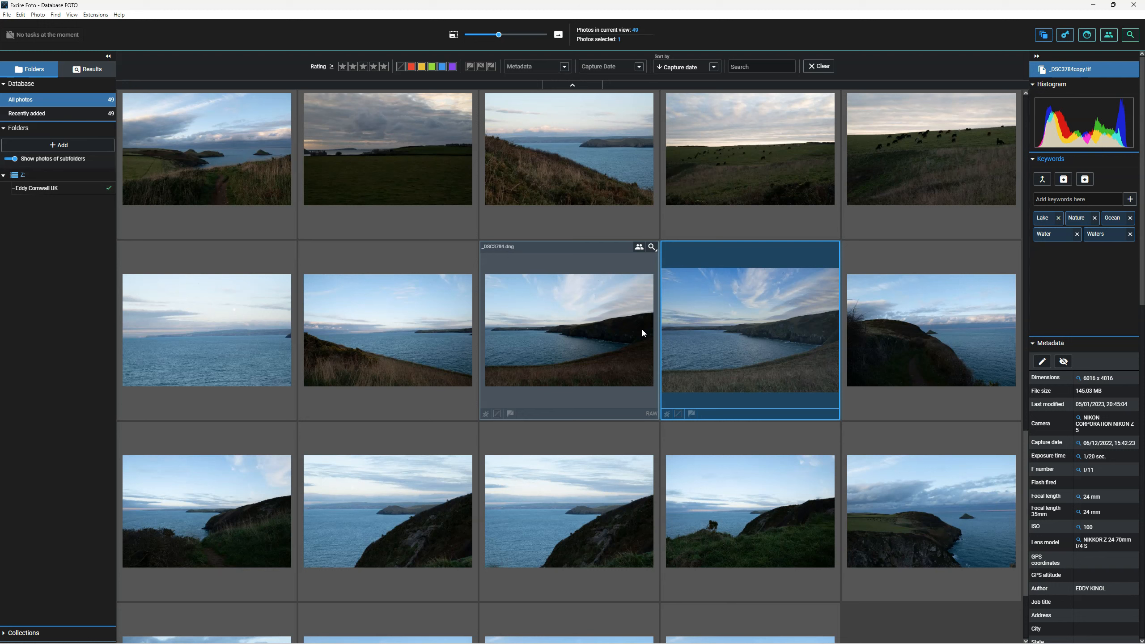
pyautogui.click(798, 332)
pyautogui.scroll(-3, 718, 197)
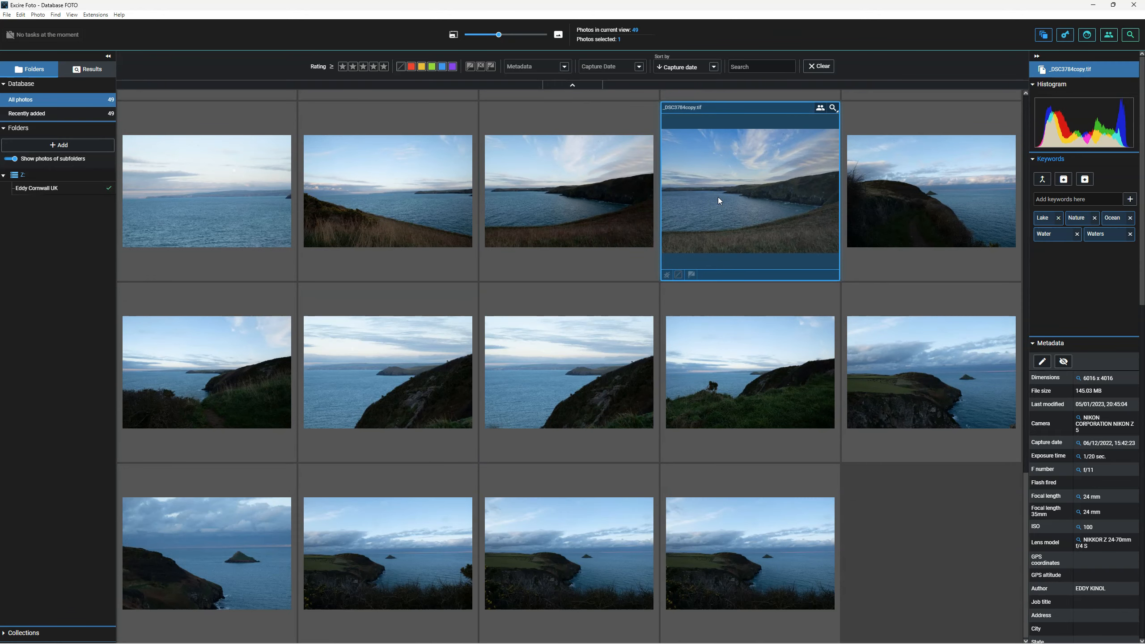
pyautogui.click(588, 202)
pyautogui.click(713, 204)
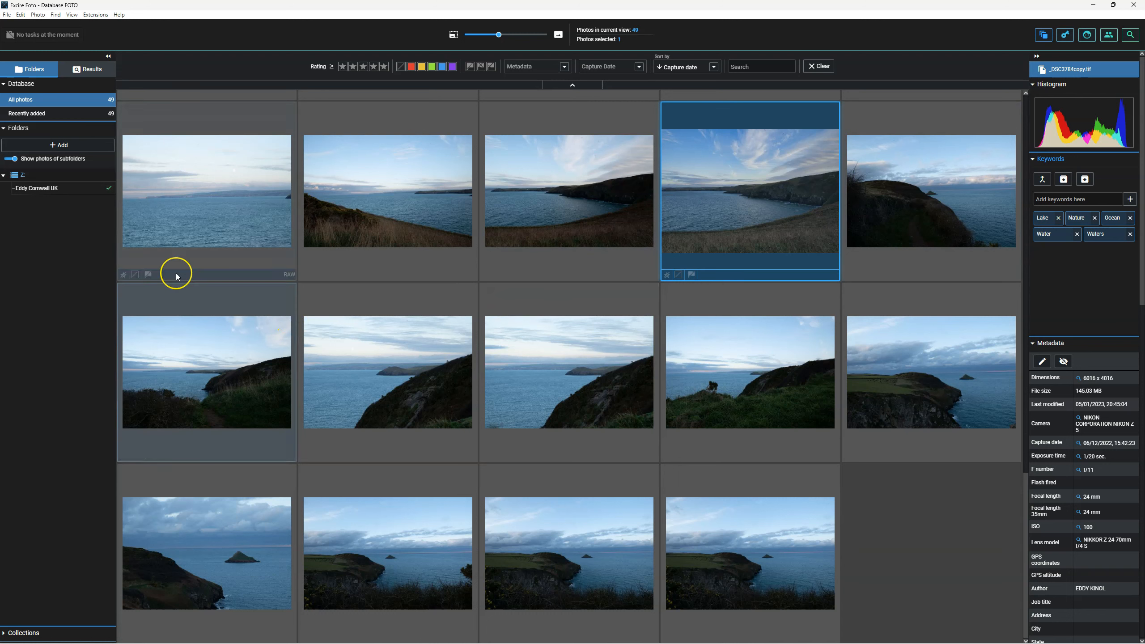
# - Collapse the folder list and create a new collection named Luminar Neo
pyautogui.click(4, 175)
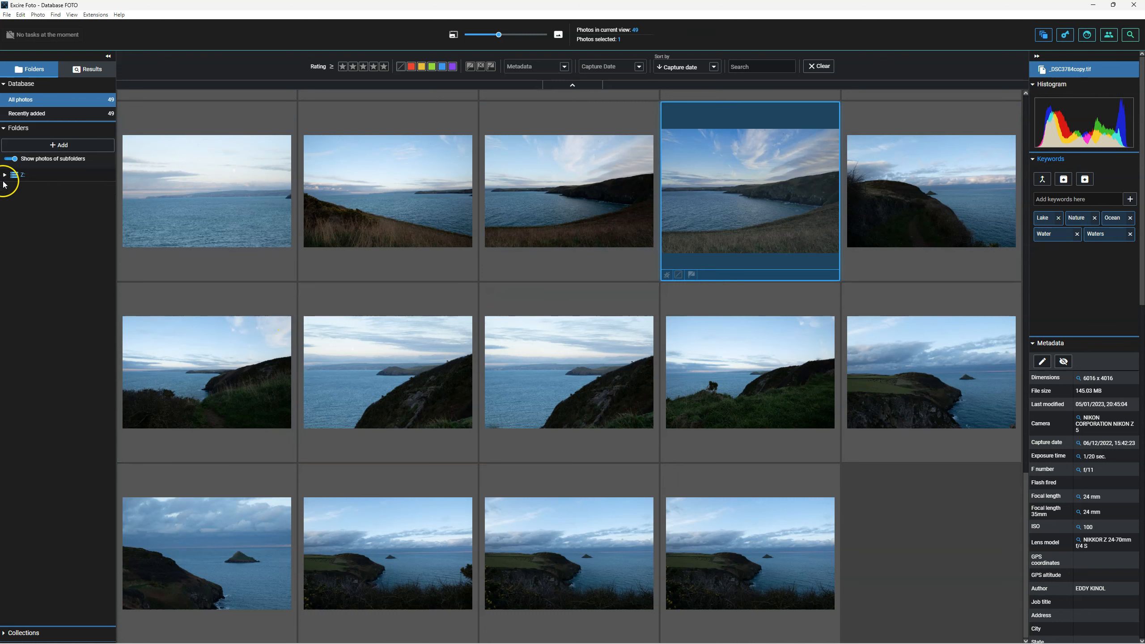
pyautogui.click(4, 128)
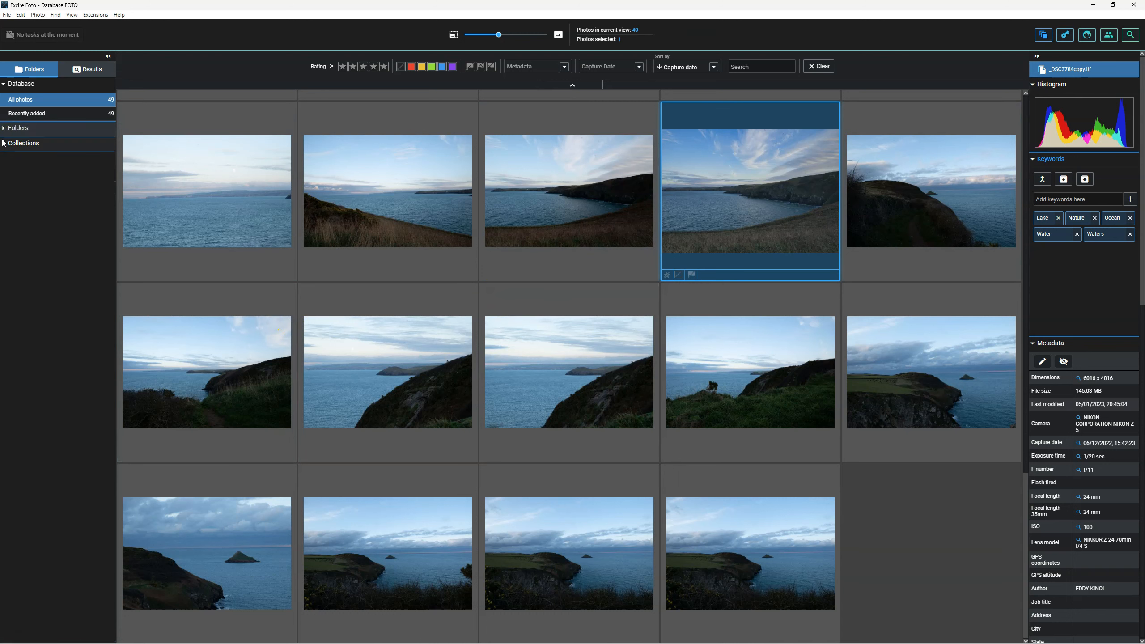
pyautogui.click(3, 143)
pyautogui.click(36, 161)
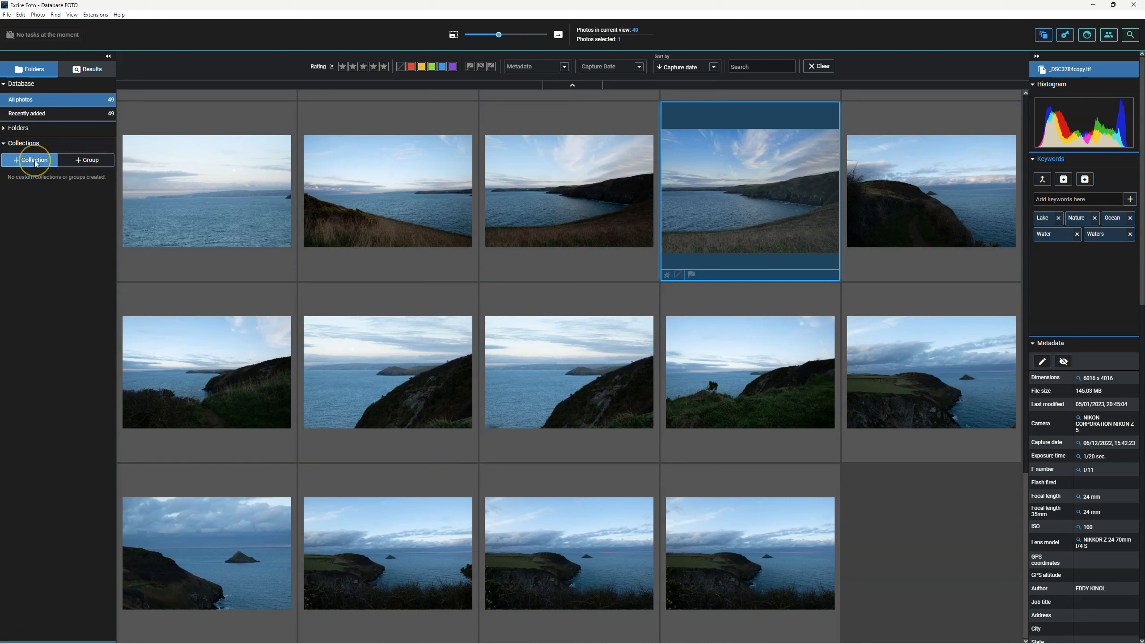
pyautogui.write('Lum')
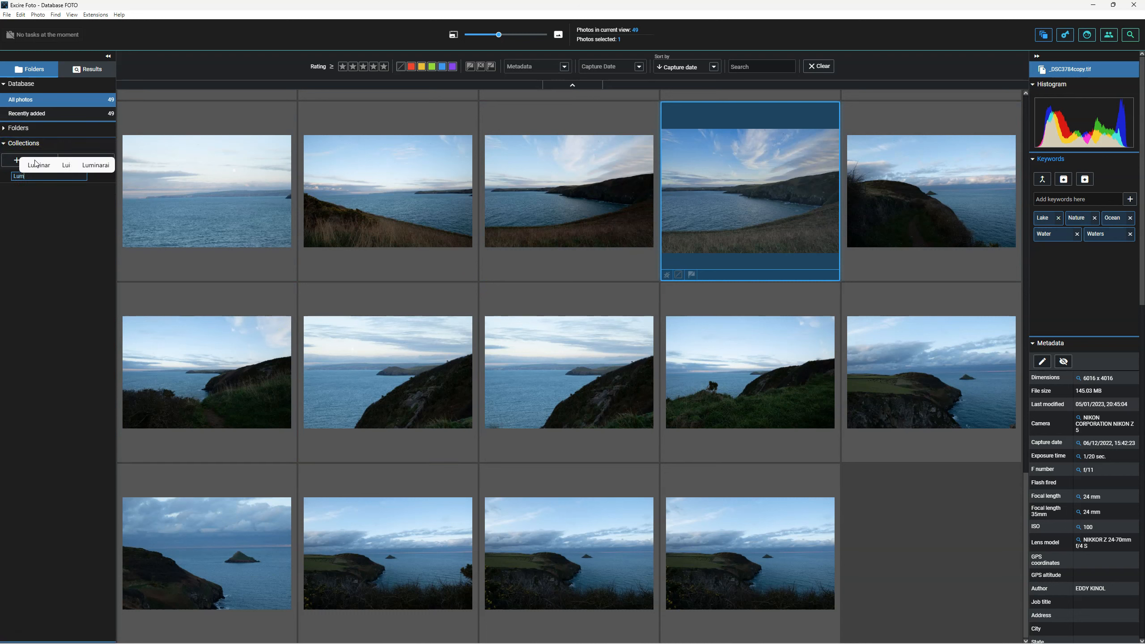
pyautogui.write('inar Neo')
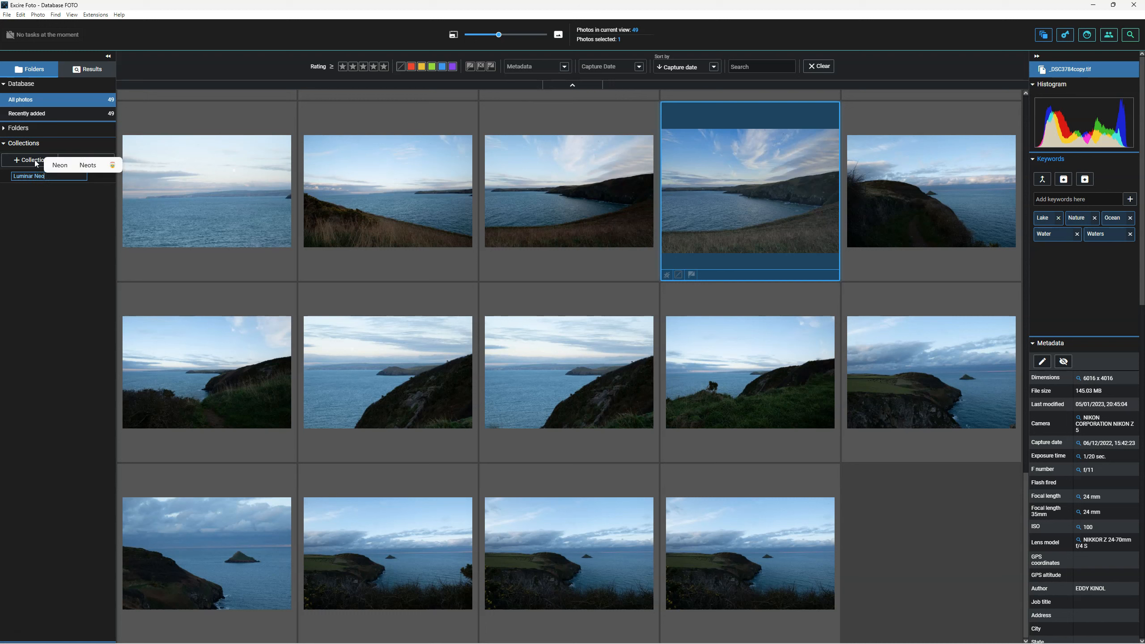
pyautogui.press('Return')
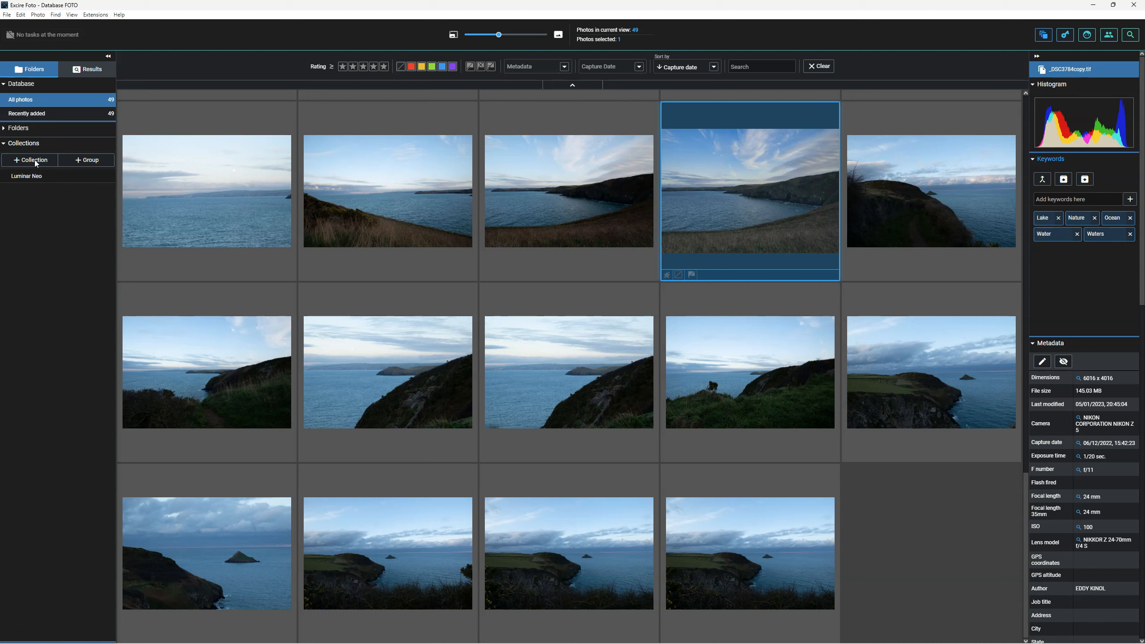
# - Select both _DSC3784.dng and _DSC3784copy.tif and add them to the Luminar Neo collection
pyautogui.click(532, 230)
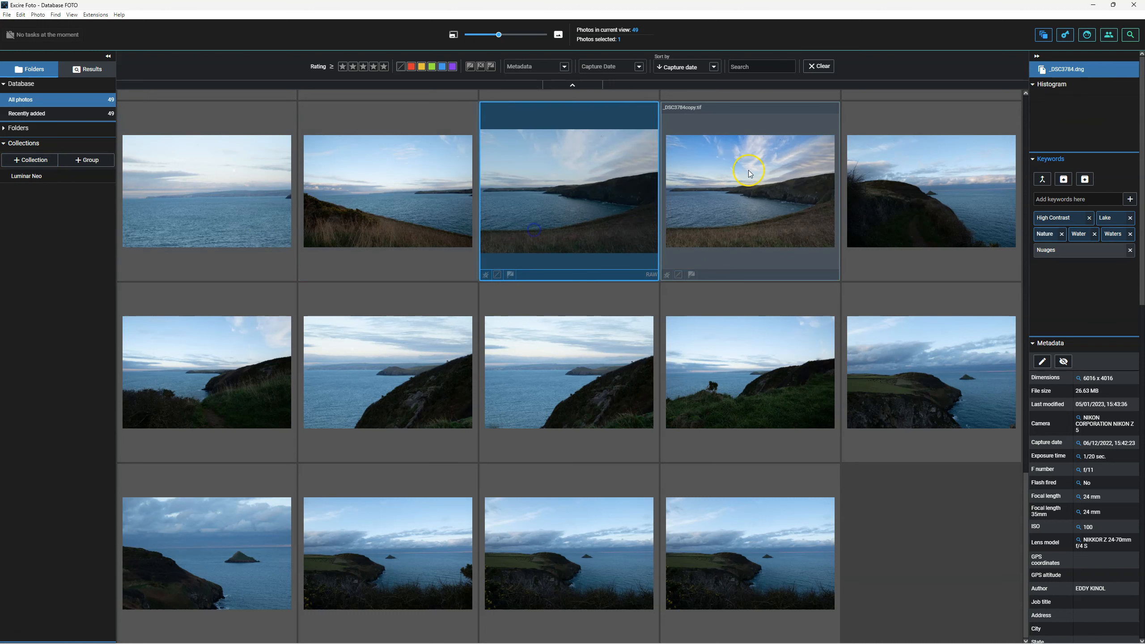
pyautogui.moveTo(683, 226); pyautogui.dragTo(26, 174)
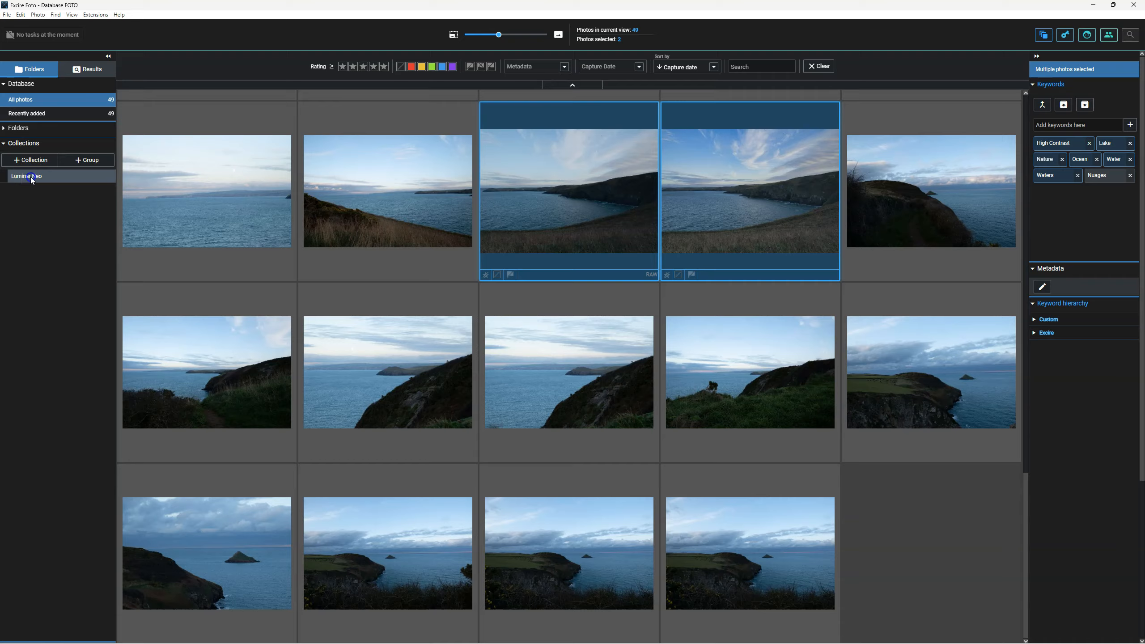
# - Open the Luminar Neo collection and compare _DSC3784.dng with the edited _DSC3784copy.tif
pyautogui.click(33, 175)
pyautogui.click(192, 218)
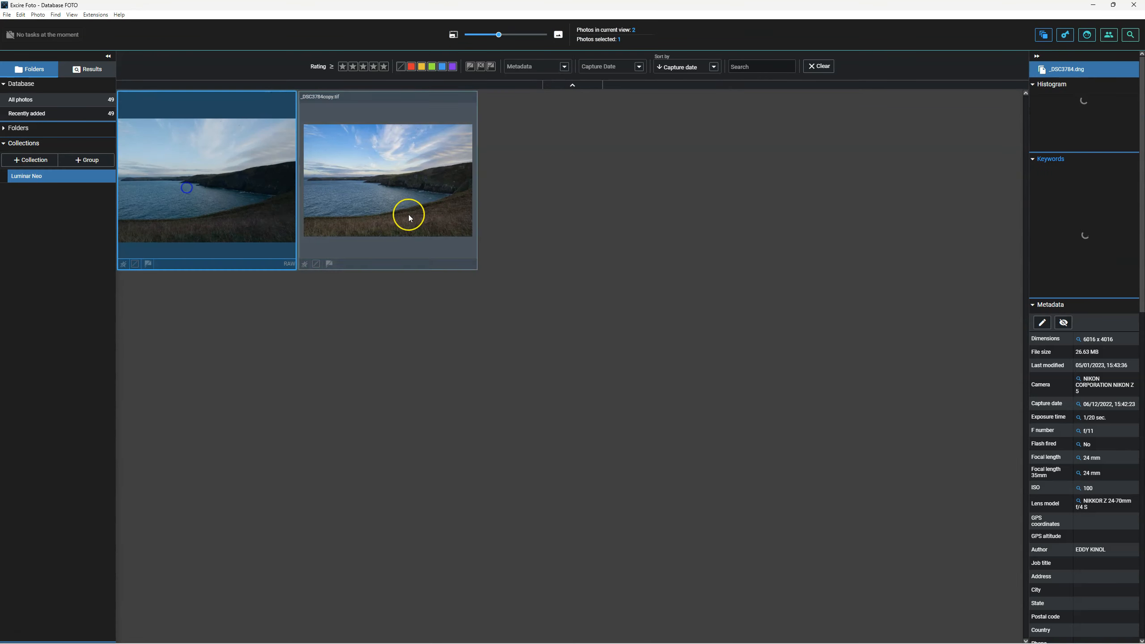
pyautogui.click(409, 212)
pyautogui.click(255, 210)
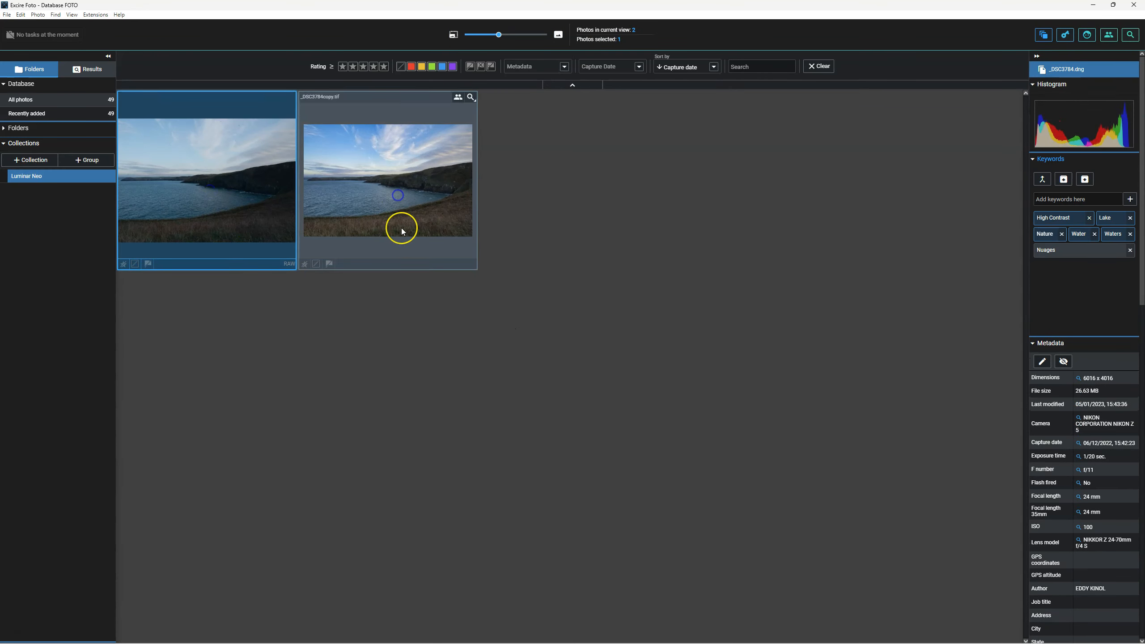
# - Give _DSC3784copy.tif a five-star rating and a blue color label
pyautogui.click(391, 218)
pyautogui.click(305, 265)
pyautogui.click(356, 276)
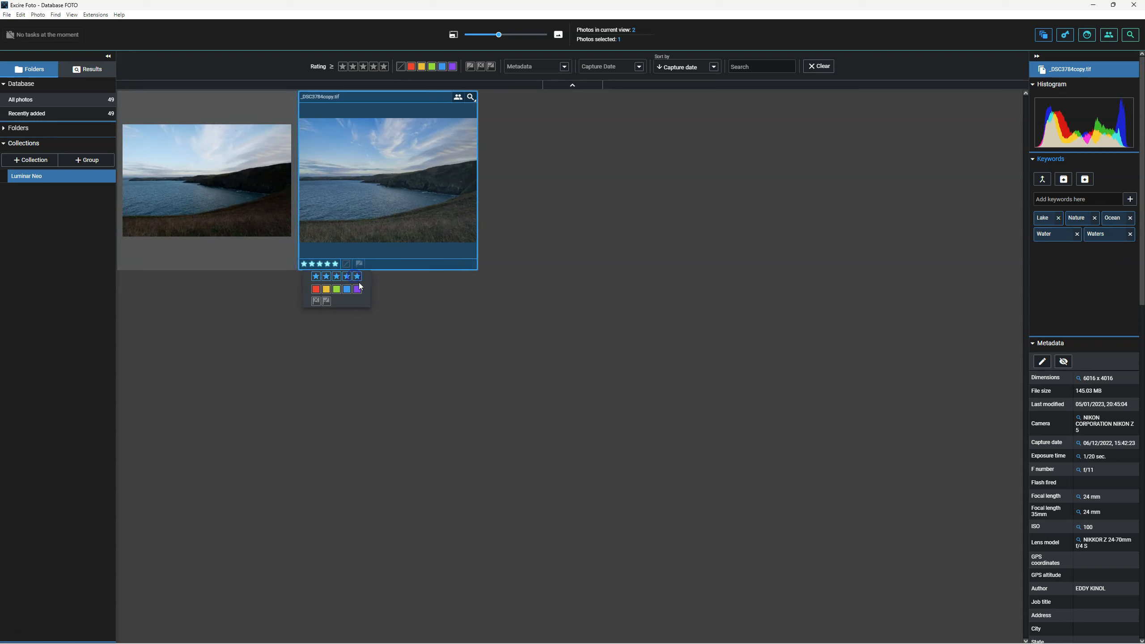
pyautogui.click(347, 289)
pyautogui.click(472, 278)
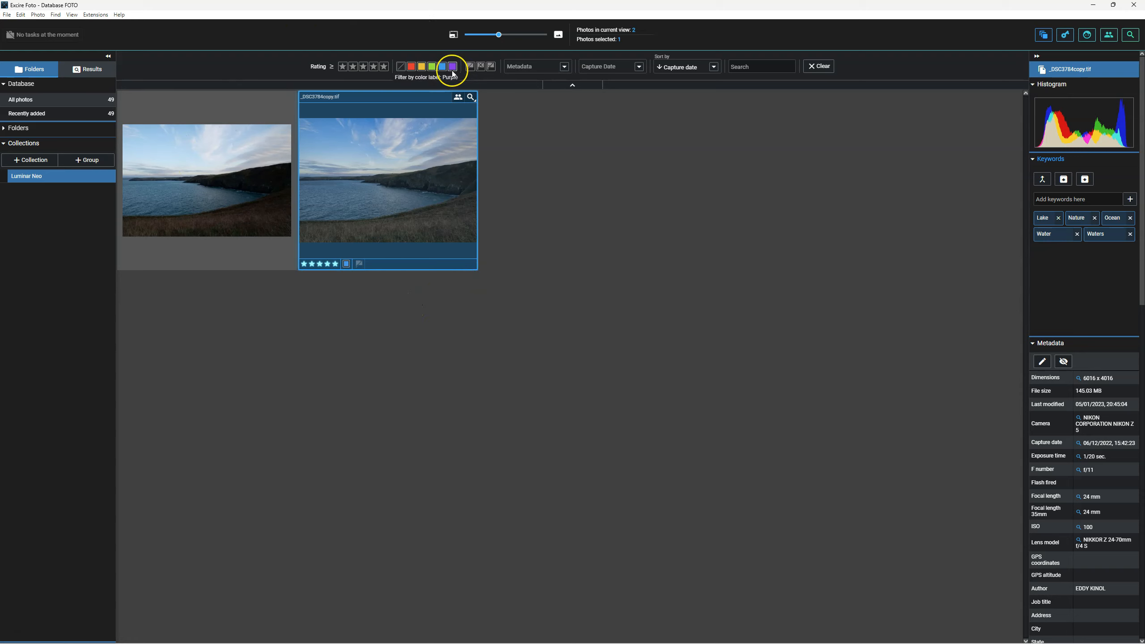
# - Filter the Luminar Neo collection by a four-star minimum rating and all photos by five stars, and clear the rating filter
pyautogui.click(374, 68)
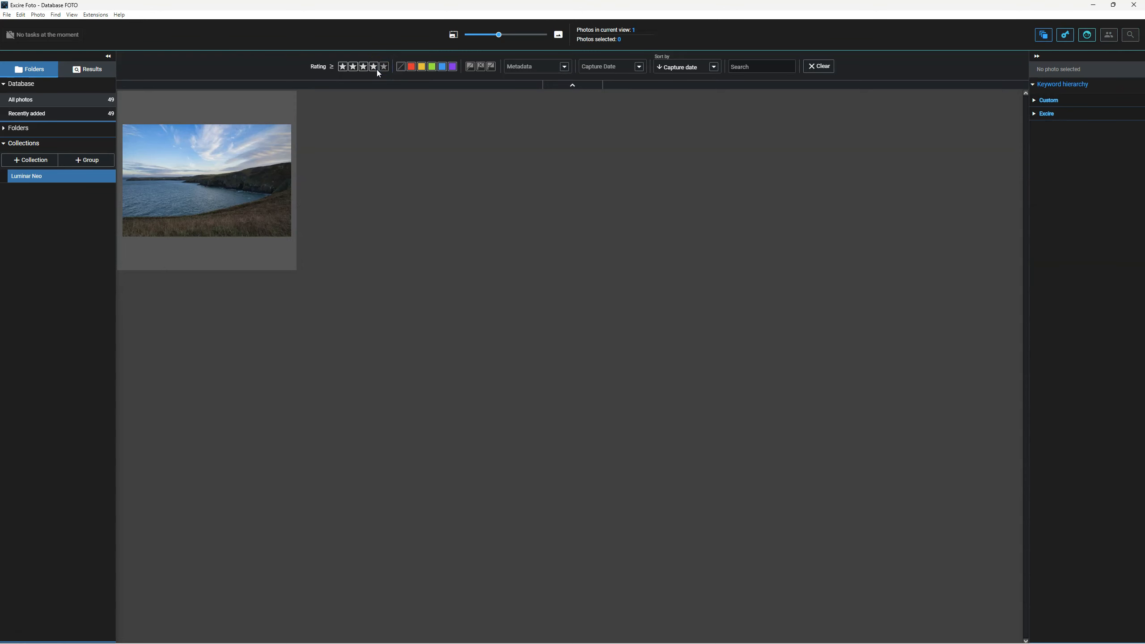
pyautogui.click(95, 99)
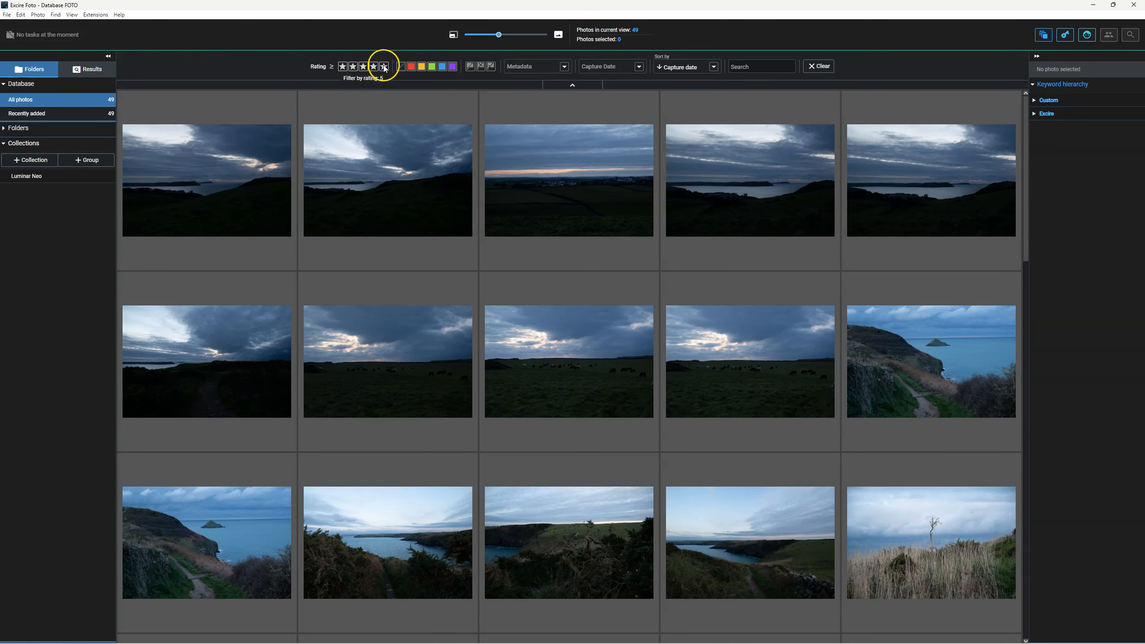
pyautogui.click(385, 66)
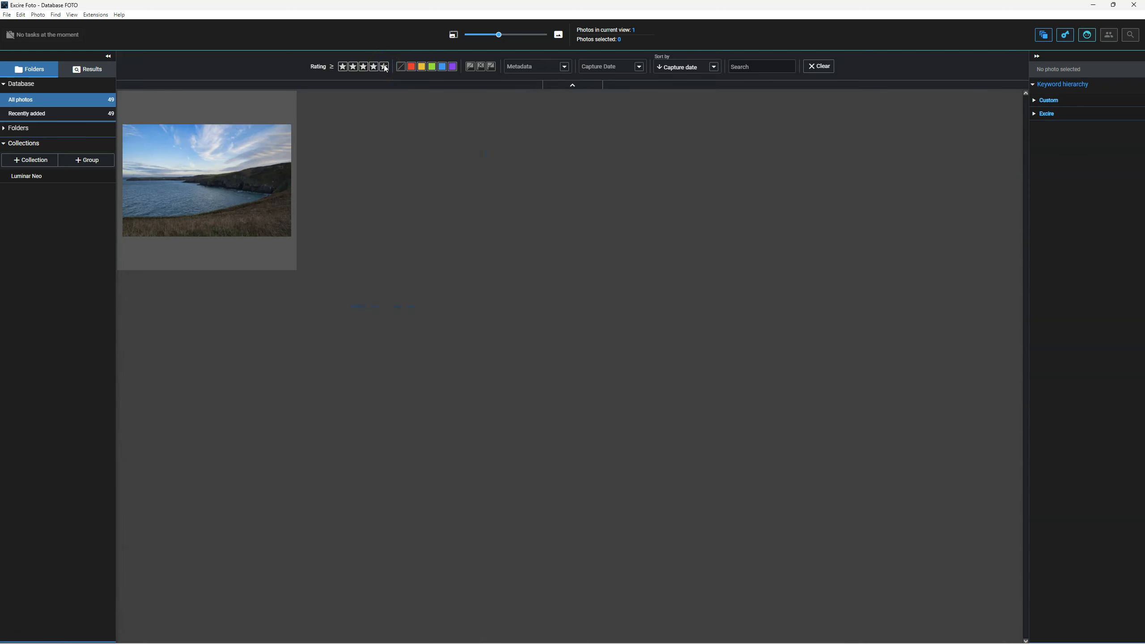
pyautogui.click(342, 66)
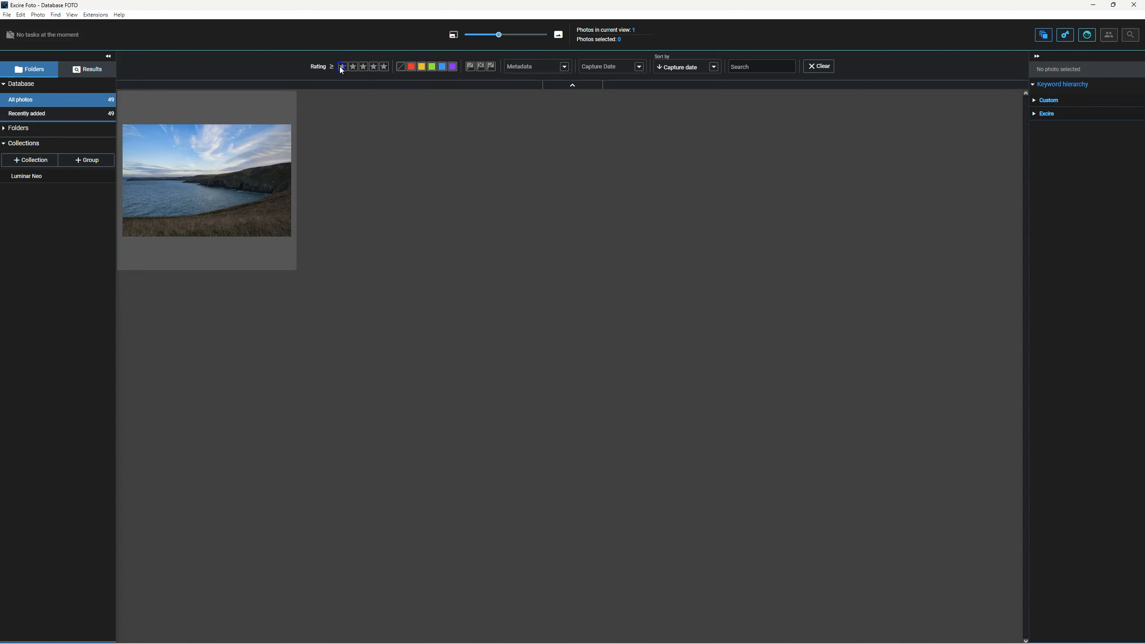
pyautogui.click(342, 67)
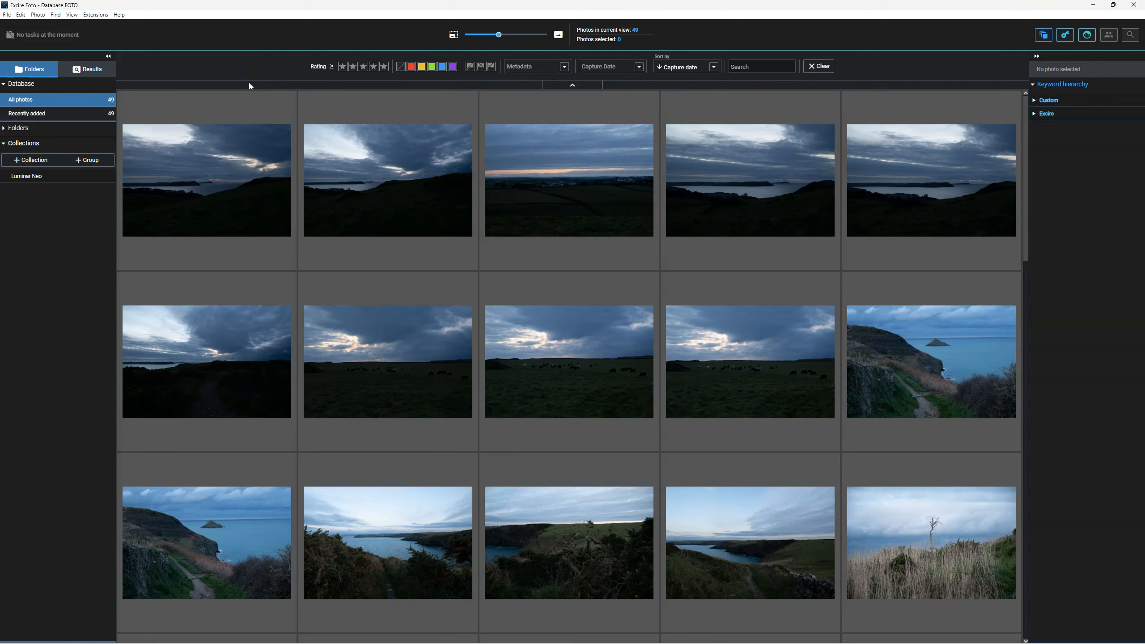
# - Filter all photos by the blue color label and remove that filter again
pyautogui.click(443, 67)
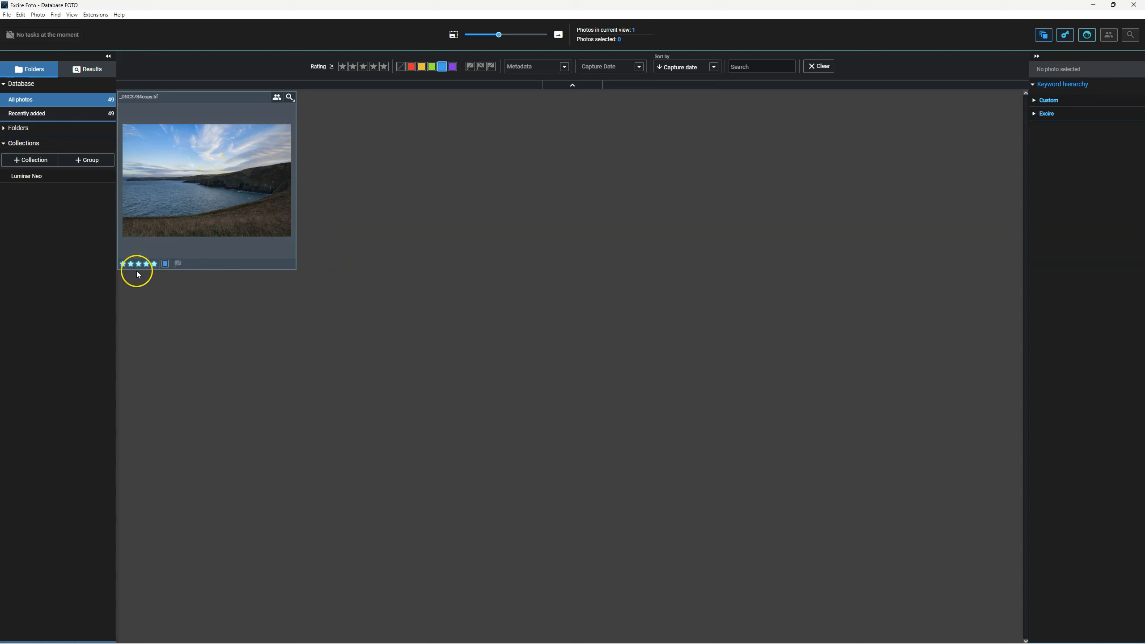
pyautogui.click(442, 67)
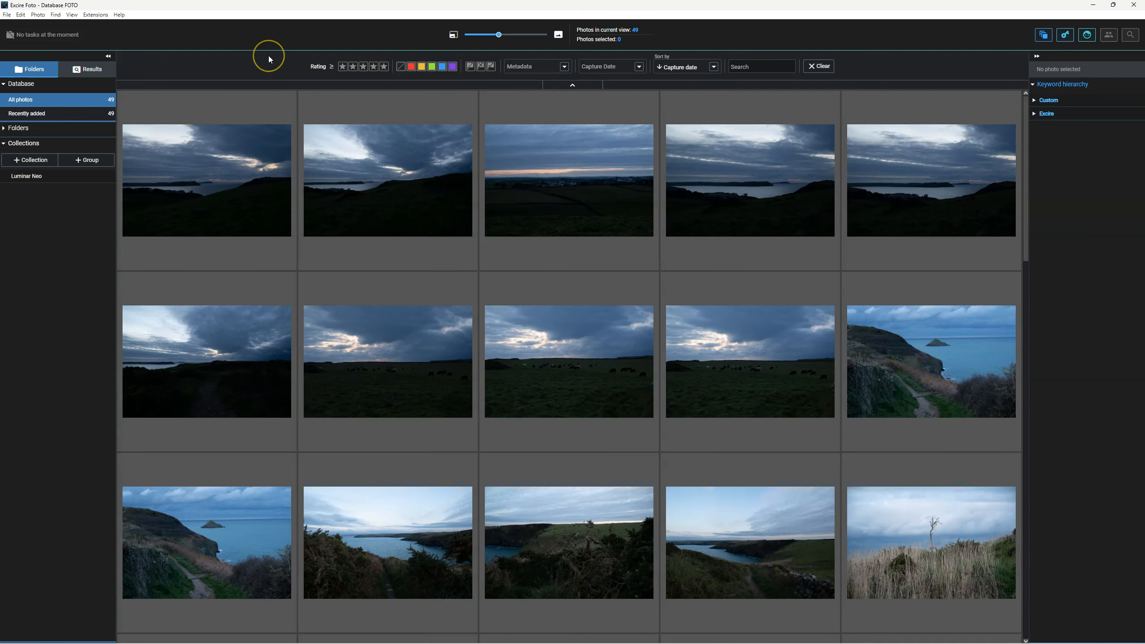